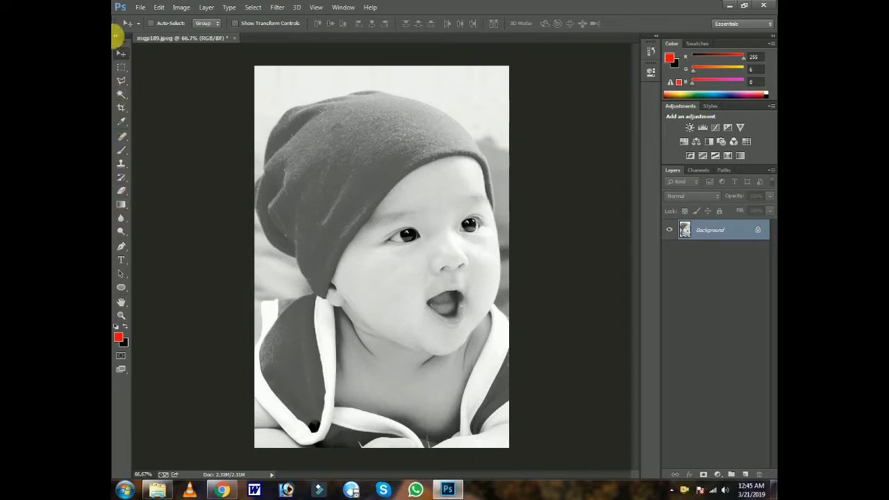
- Choose the Pen tool and duplicate the Background layer of the baby photo
left_click(116, 36)
left_click(120, 153)
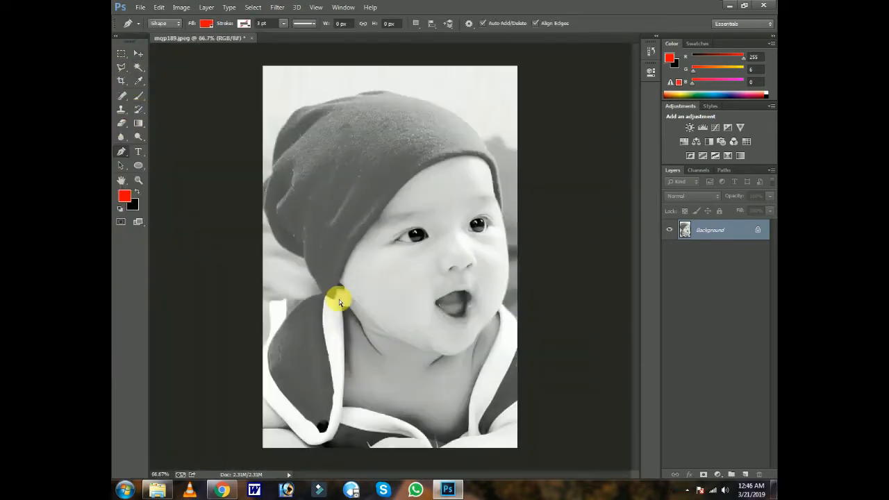
left_click_drag(711, 234, 745, 474)
- Set the Pen tool's shape fill to no colour for tracing
key("ctrl+plus")
key("ctrl+plus")
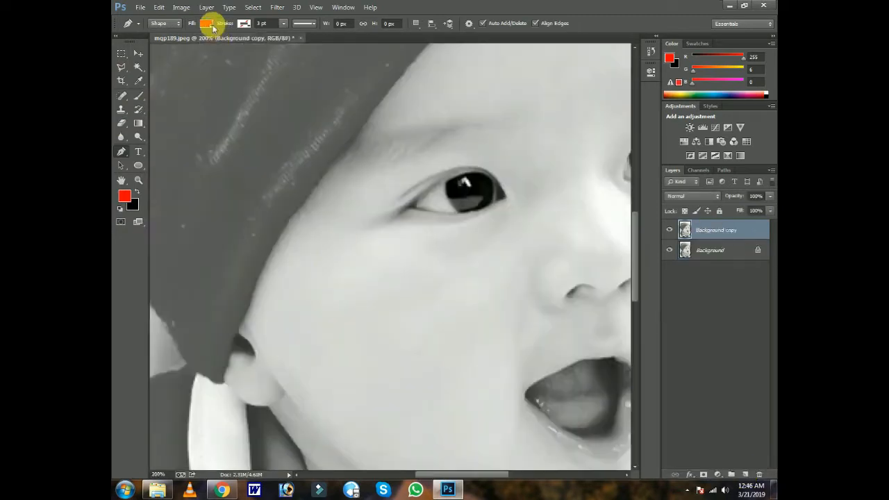
left_click(207, 24)
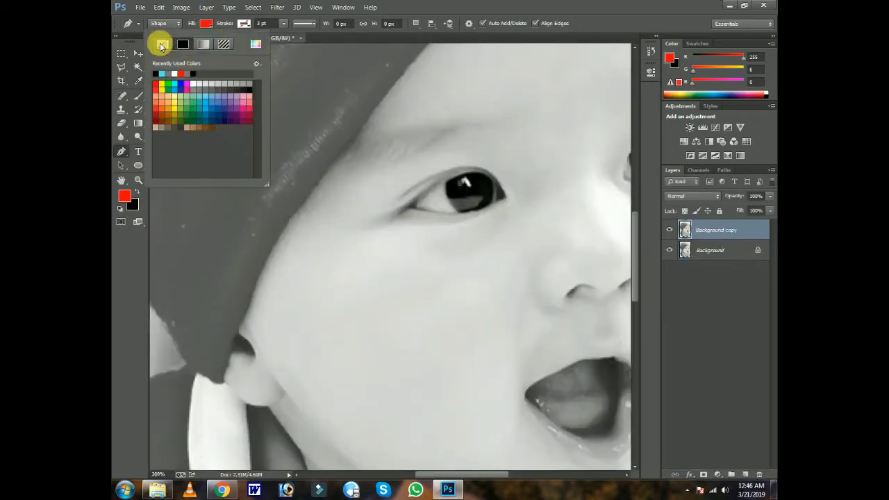
left_click(448, 5)
- Start a curved path at the hat's lowest tip beside the ear and trace the brim up along the cheek
left_click(223, 381)
left_click(251, 309)
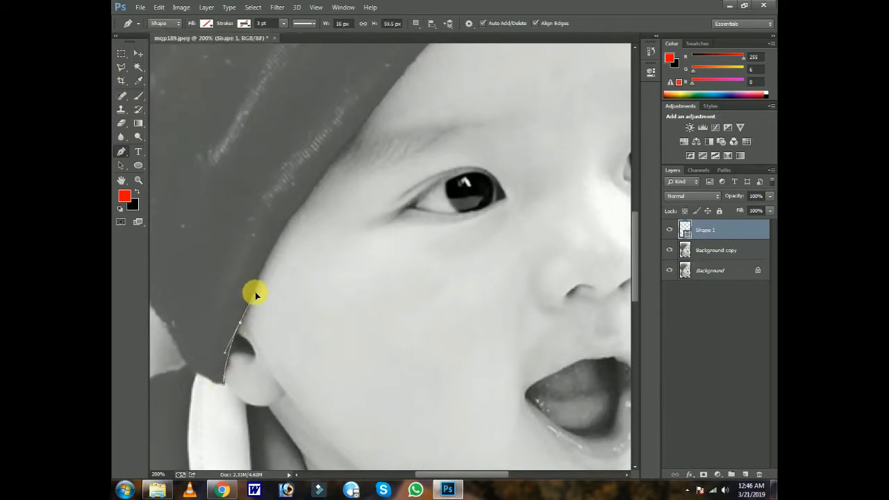
left_click(239, 322, "alt")
left_click_drag(265, 259, 312, 189)
left_click(266, 259, "alt")
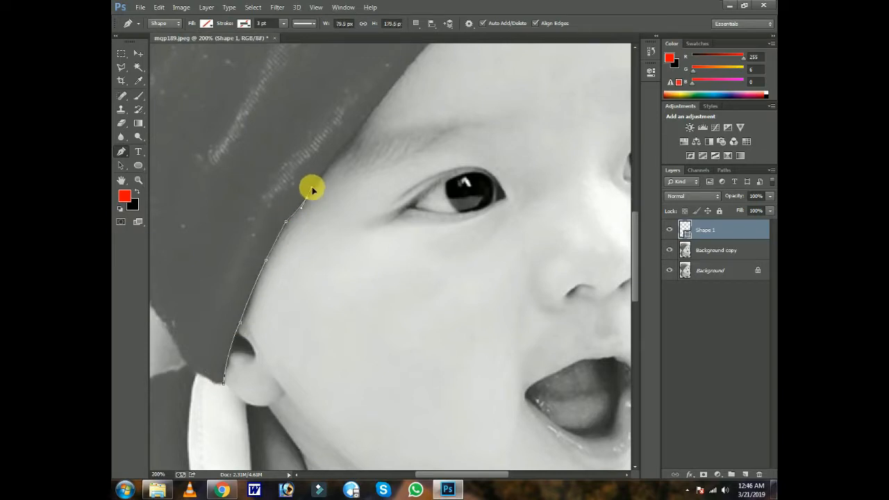
- Continue the path along the brim across the forehead and down to the hat's tip beyond the far eye
left_click_drag(361, 132, 294, 316)
left_click_drag(433, 165, 504, 130)
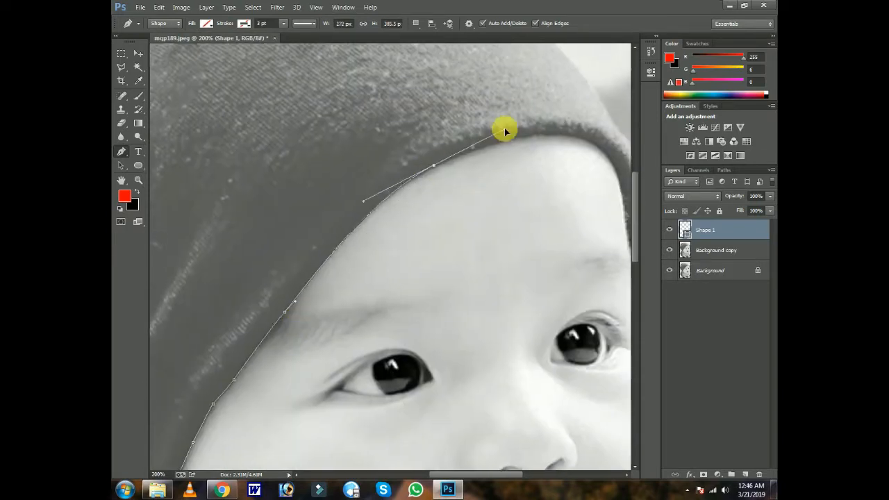
left_click(434, 165, "alt")
left_click_drag(605, 153, 436, 204)
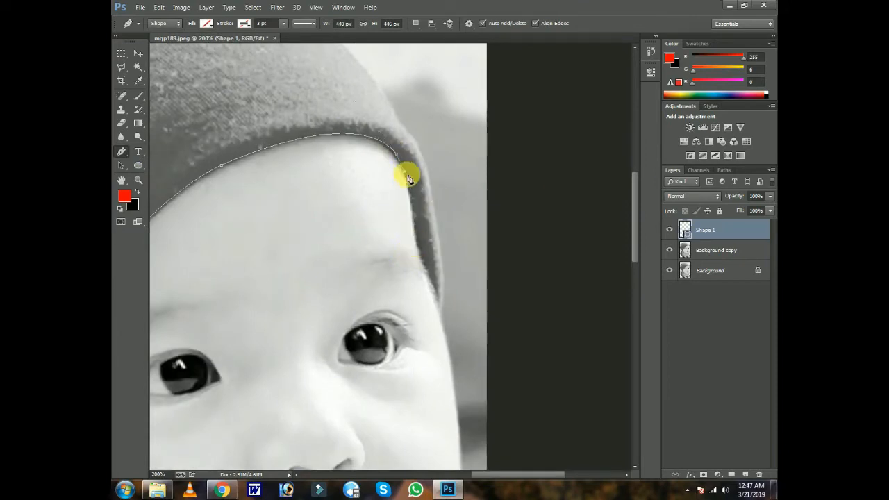
left_click_drag(439, 300, 428, 163)
- Trace the hat's outer edge from the far tip up over the crown with curved anchor points
scroll(347, 139, "up", 5)
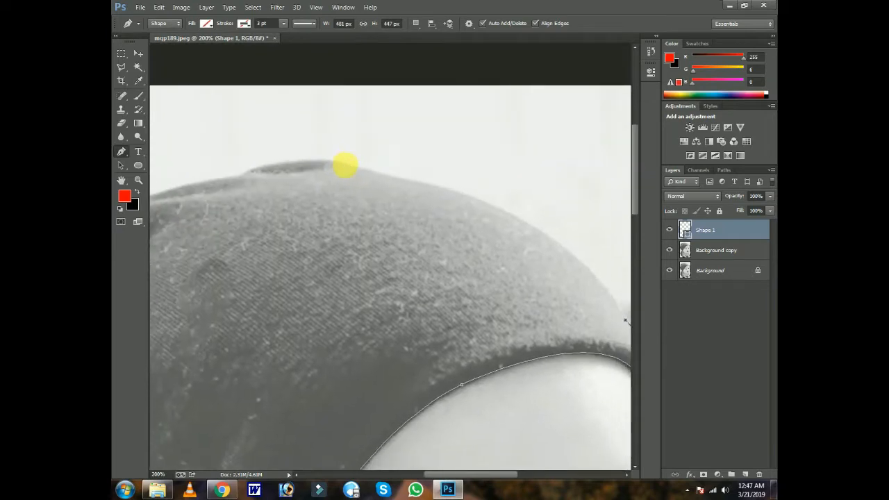
left_click_drag(355, 179, 173, 165)
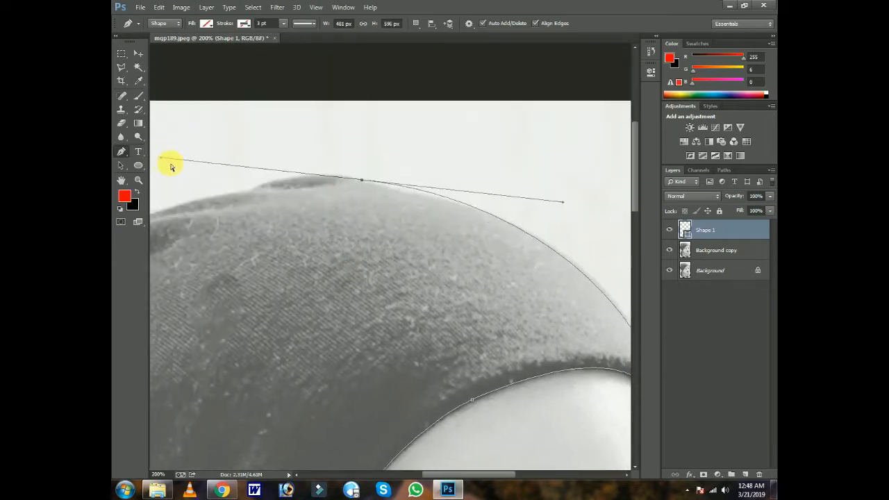
left_click_drag(361, 180, 422, 200)
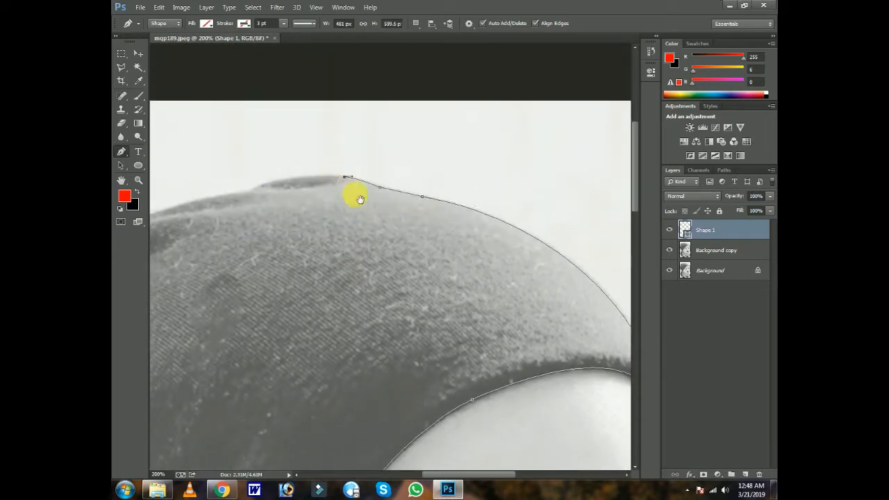
left_click_drag(359, 199, 460, 229)
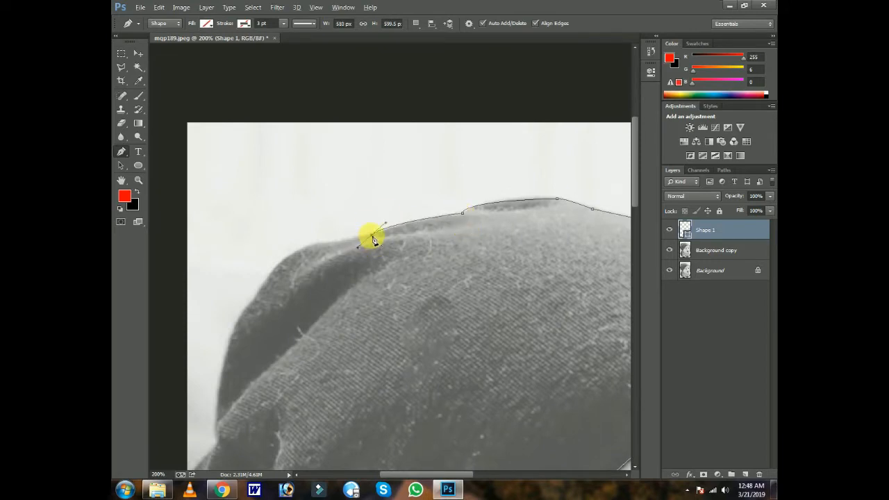
- Trace the back edge of the hat down past its folds and close the path at the starting point
left_click_drag(315, 245, 400, 310)
left_click_drag(382, 388, 449, 229)
left_click_drag(434, 255, 447, 292)
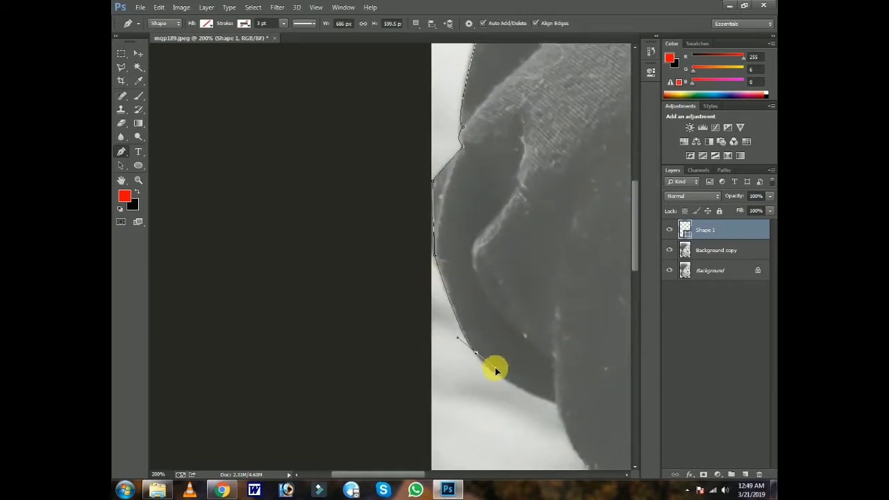
left_click_drag(560, 404, 596, 406)
left_click_drag(594, 472, 543, 320)
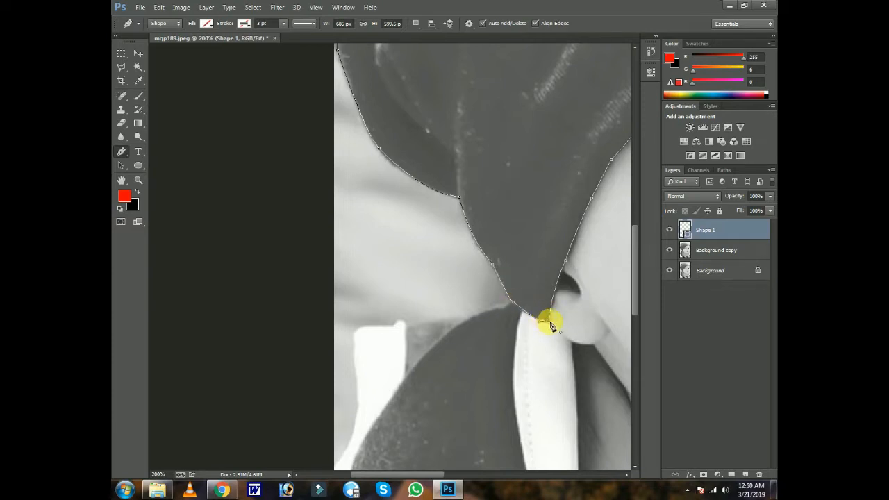
- Convert the closed hat path into a new selection and fit the image in the window
right_click(526, 268)
left_click(576, 52)
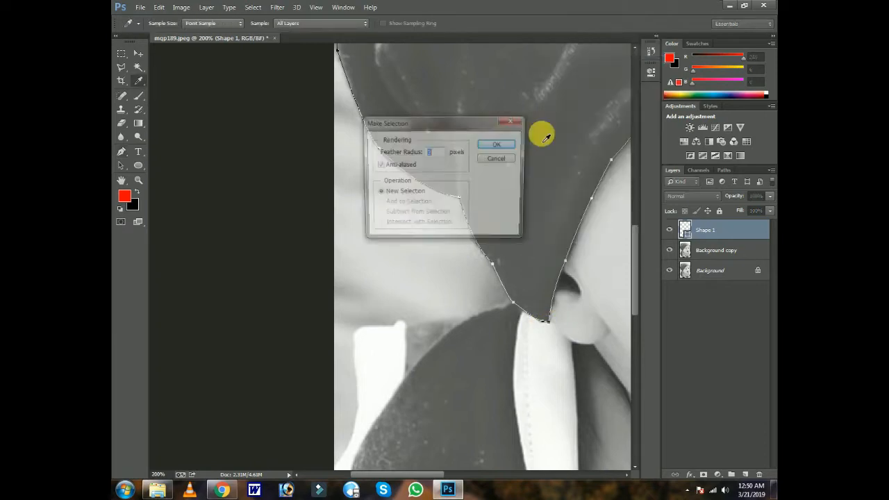
left_click(510, 146)
key("ctrl+0")
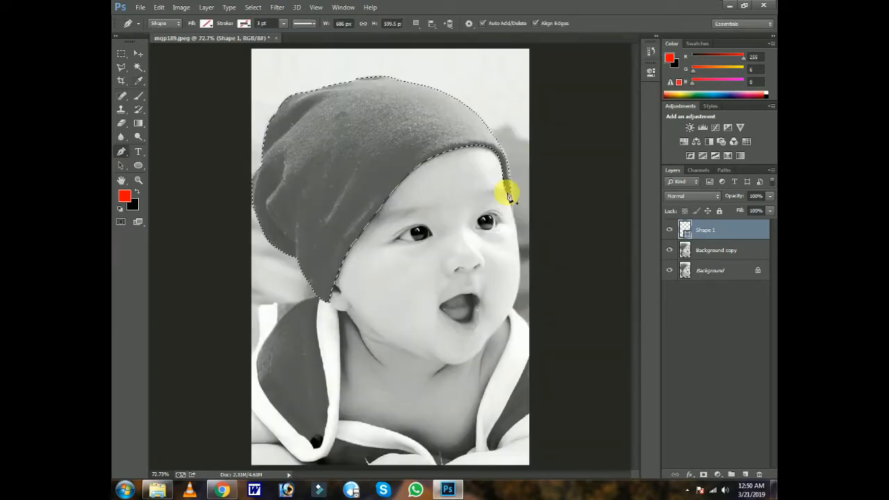
- Make the Background copy layer active and choose the Polygonal Lasso tool with the hat still selected
left_click(709, 250)
right_click(366, 129)
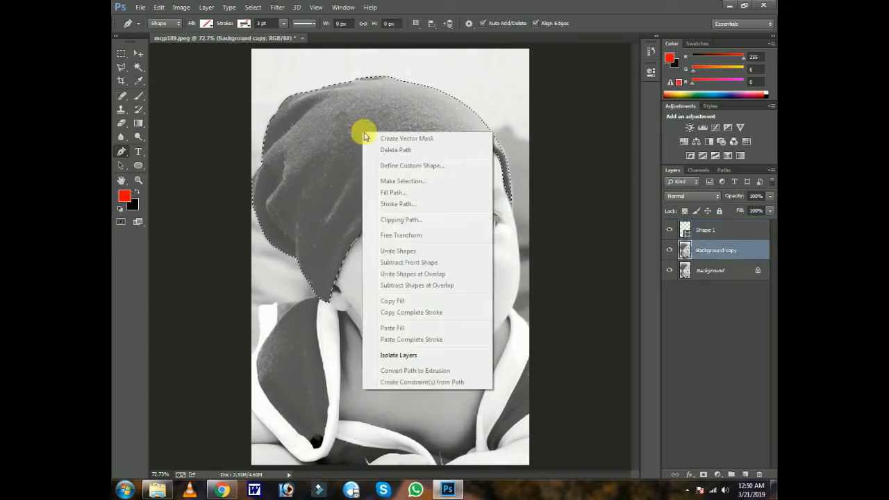
left_click(131, 69)
left_click(123, 66)
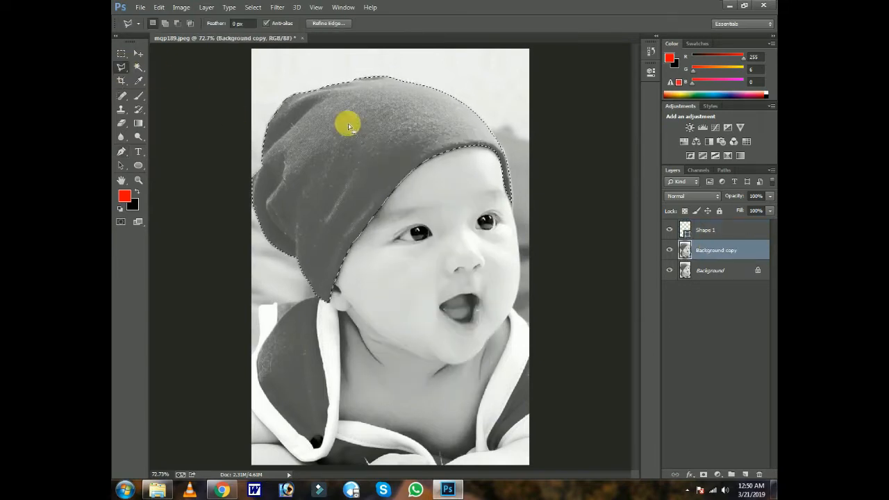
- Try to copy the selected hat from Background copy onto its own layer
right_click(351, 144)
left_click(417, 228)
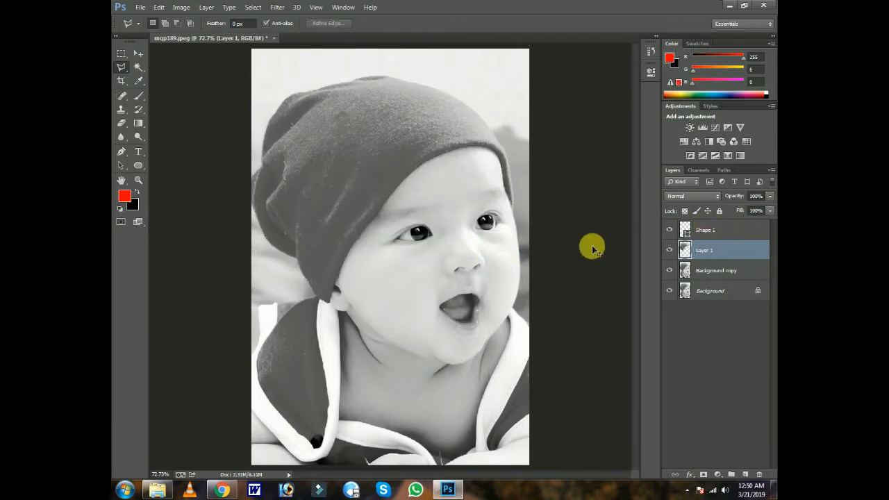
left_click(137, 53)
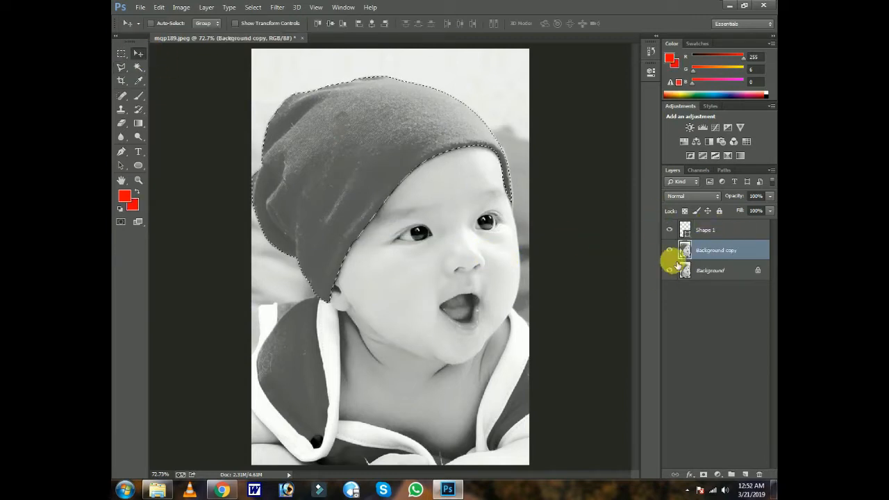
left_click(690, 474)
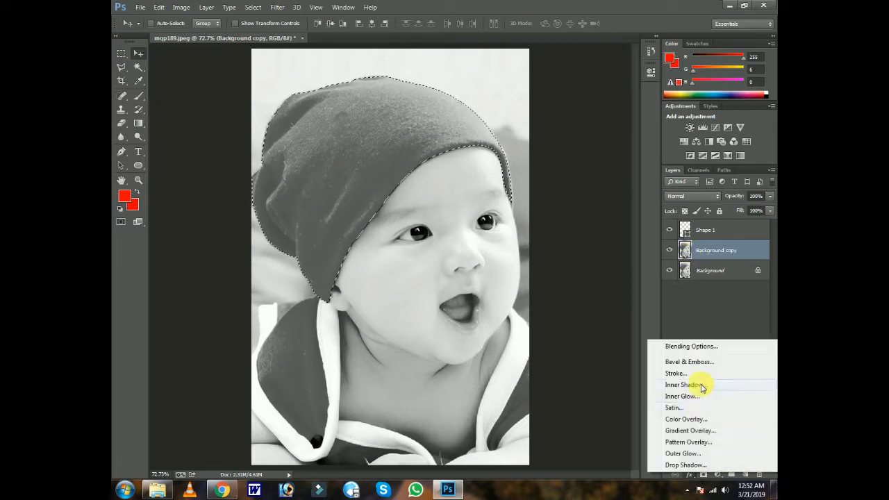
left_click(706, 420)
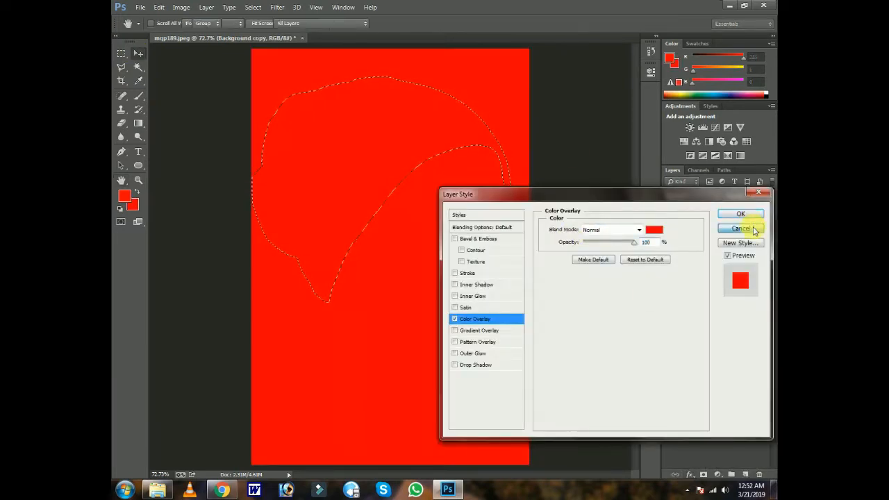
left_click(742, 228)
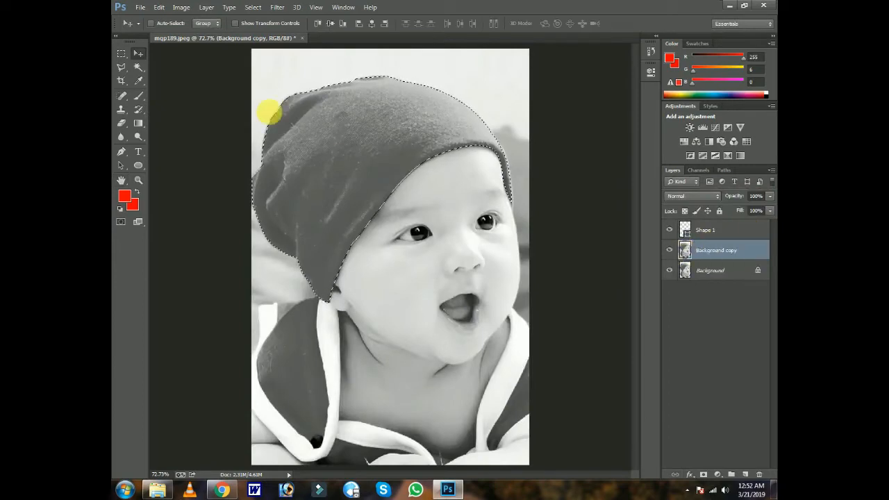
- Copy the selected hat area of Background copy to a new layer
key("l")
right_click(350, 122)
left_click(410, 205)
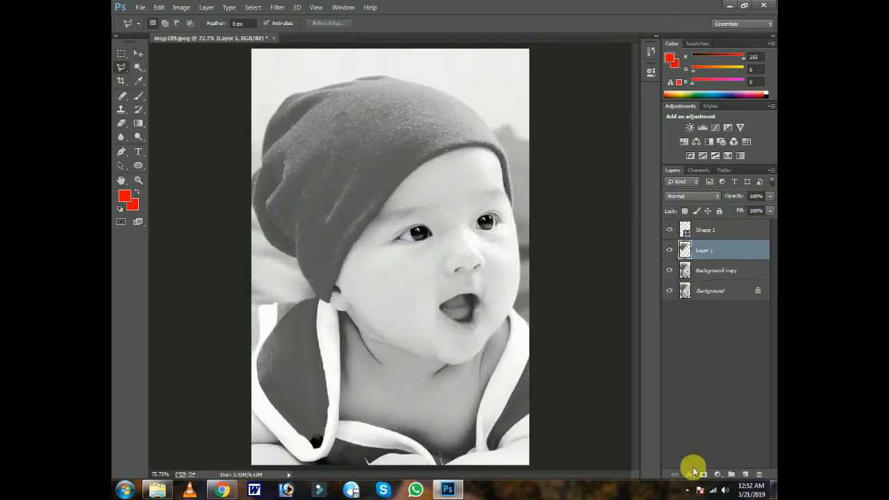
- Apply a red Color Overlay with Normal blending and 100% opacity to the hat layer
left_click(689, 474)
left_click(703, 422)
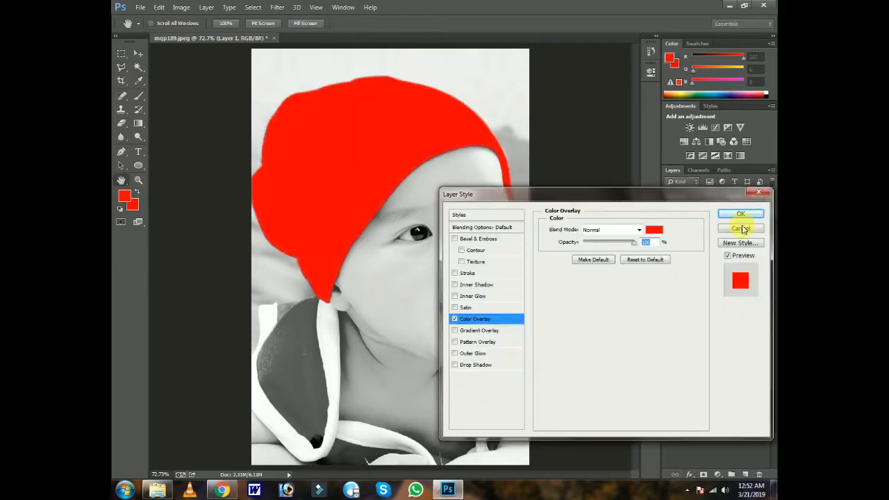
left_click(753, 216)
- Try the Soft Light, Multiply and Lighter Color blend modes on the hat layer
left_click(694, 196)
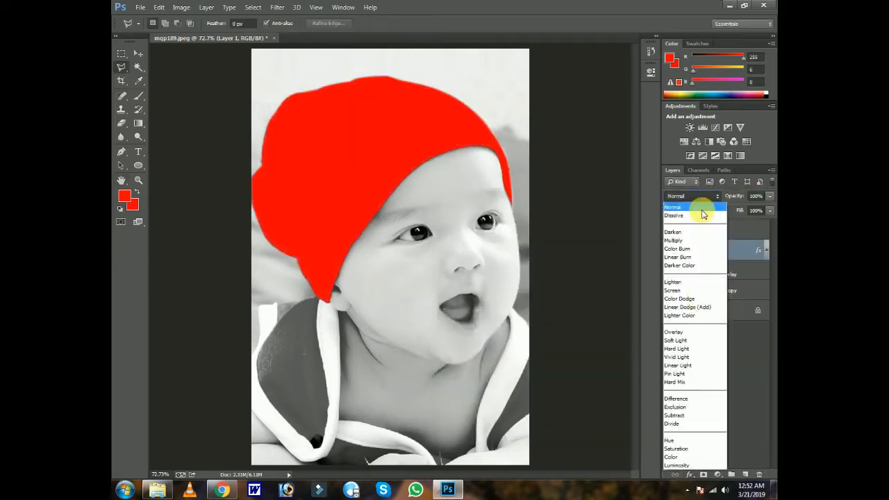
left_click(699, 340)
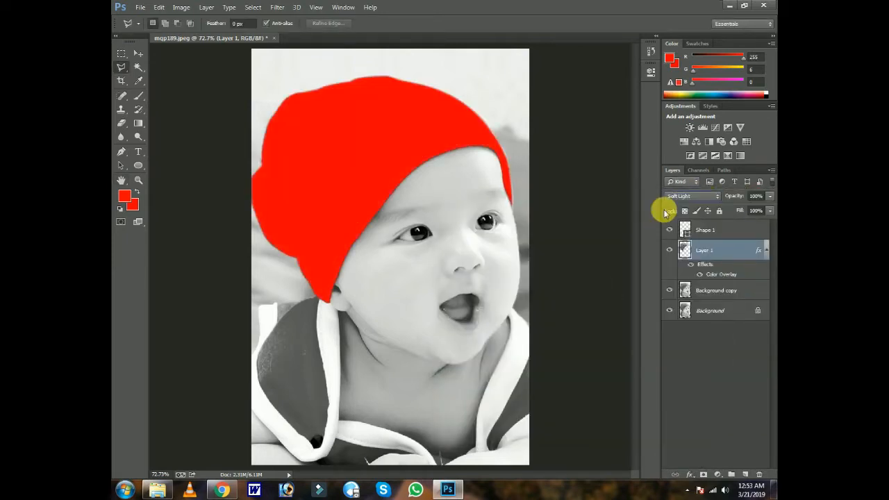
left_click(715, 200)
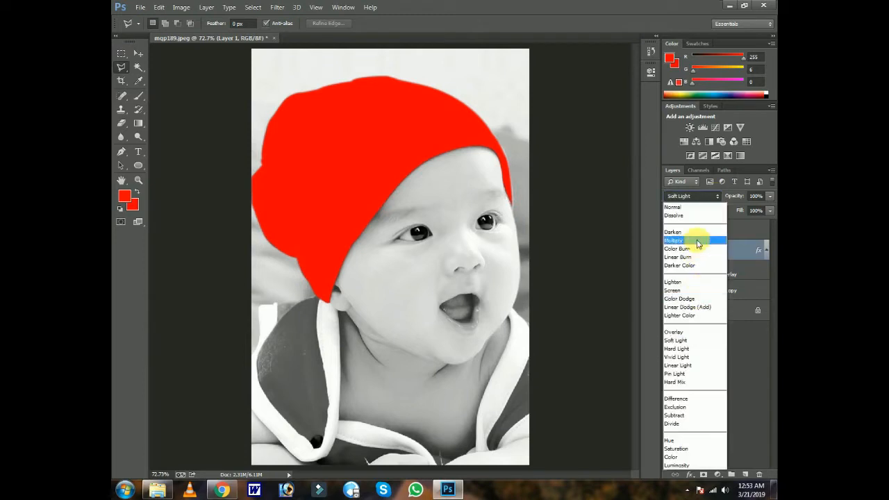
left_click(698, 240)
left_click(706, 199)
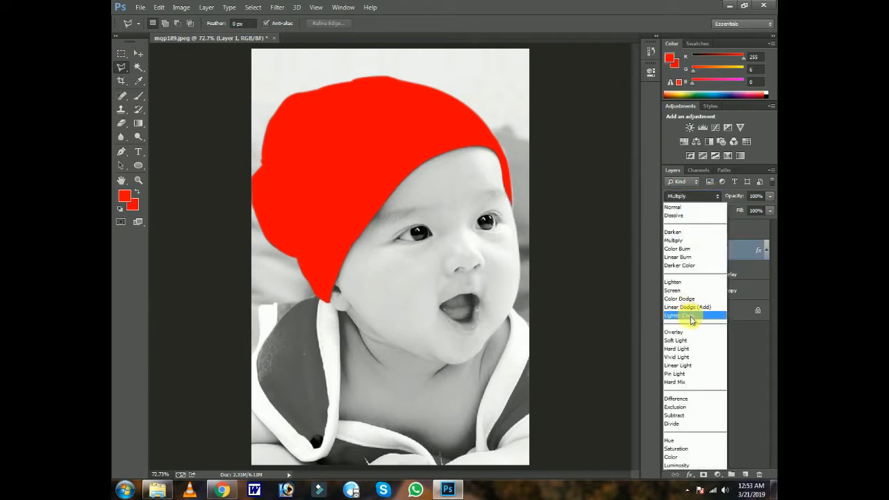
left_click(687, 314)
- Try the Soft Light, Vivid Light and Dissolve blend modes on the hat layer
left_click(698, 194)
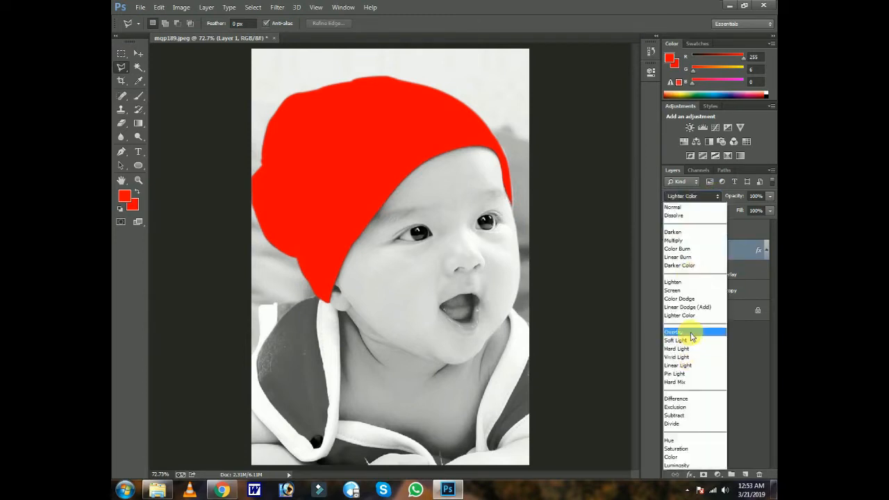
left_click(688, 340)
left_click(695, 198)
left_click(677, 357)
left_click(694, 198)
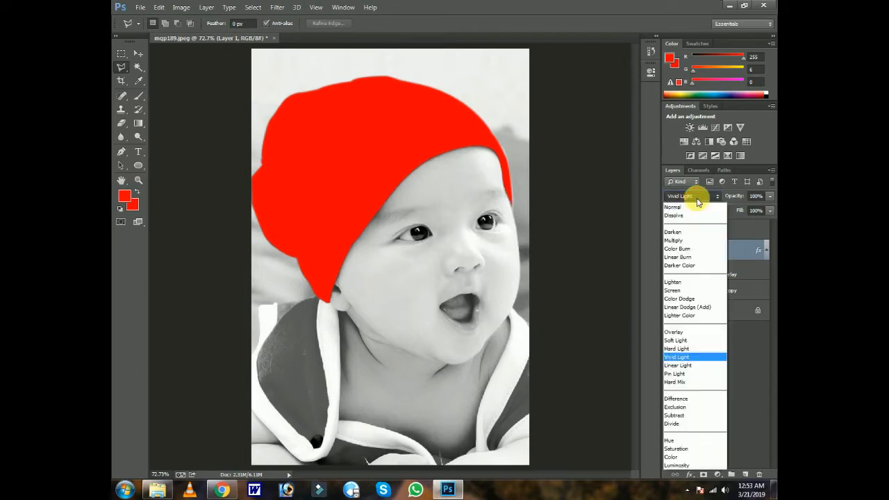
left_click(697, 224)
left_click(697, 193)
left_click(697, 199)
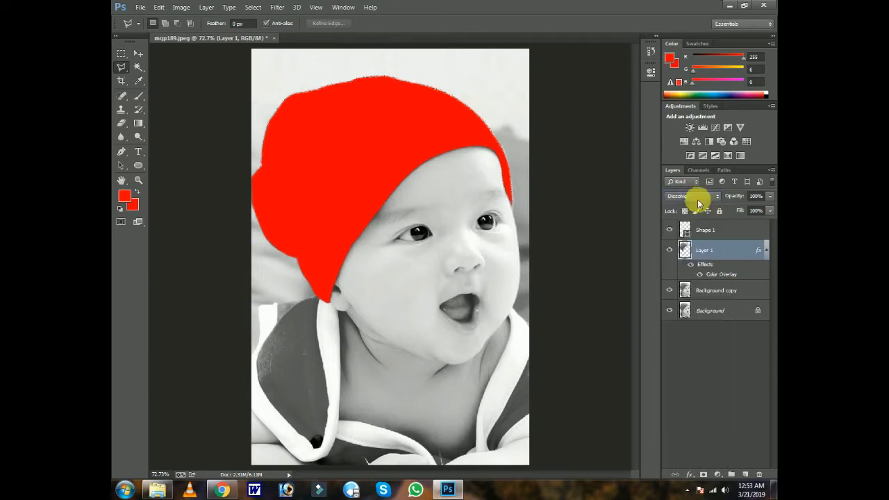
- Set the hat layer's blend mode to Exclusion and check the layer by toggling its visibility
left_click(697, 200)
left_click(698, 411)
left_click(718, 284)
left_click(705, 250)
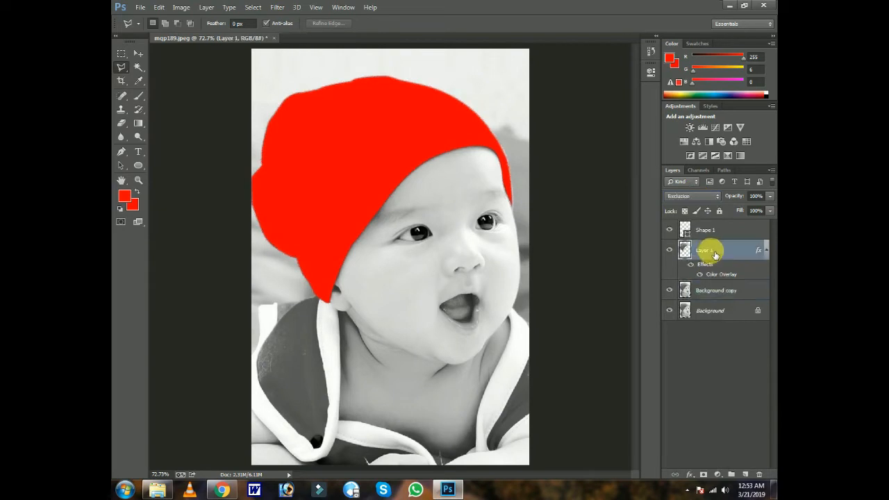
left_click(670, 251)
left_click(670, 252)
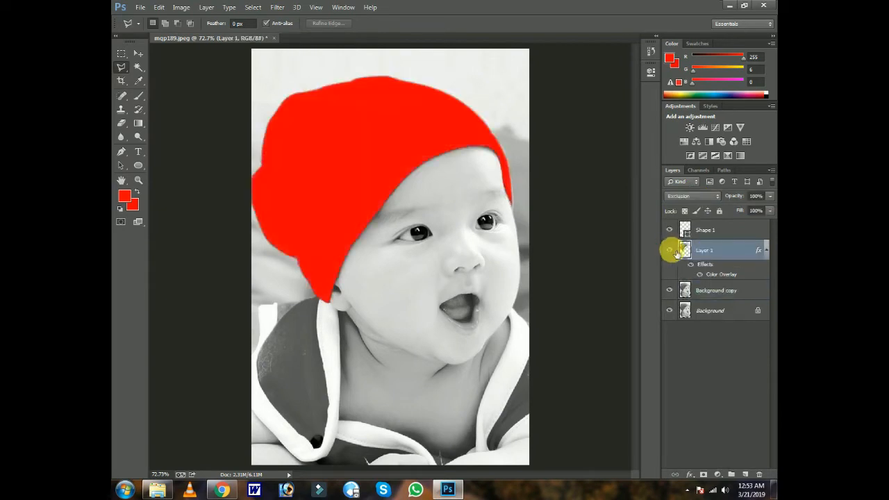
- Reopen the hat layer's Color Overlay settings and try the Overlay blend mode for the red
double_click(720, 269)
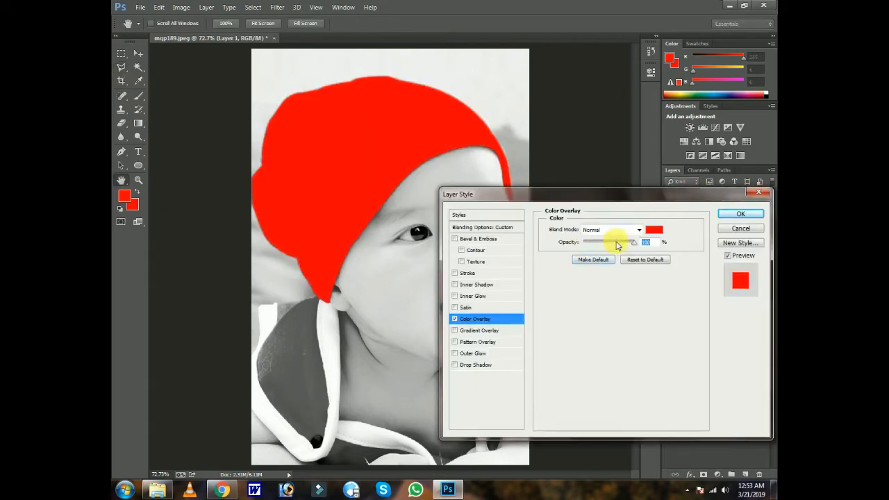
left_click_drag(617, 245, 635, 243)
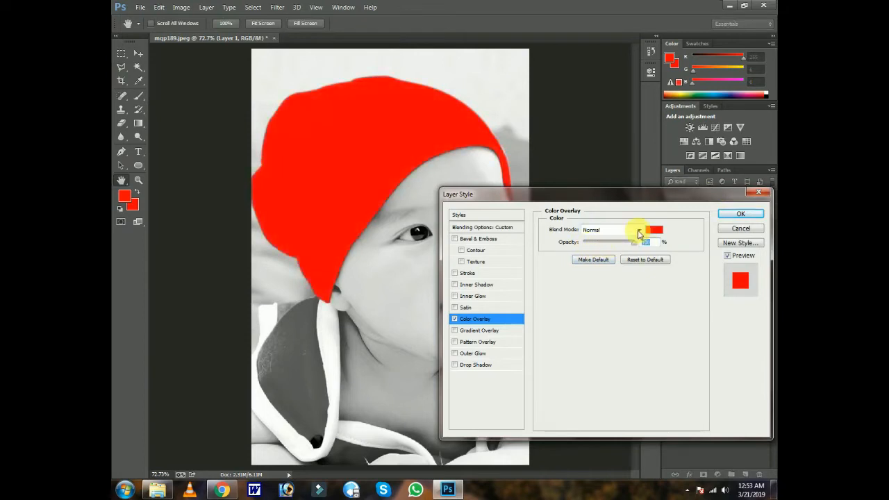
left_click(639, 230)
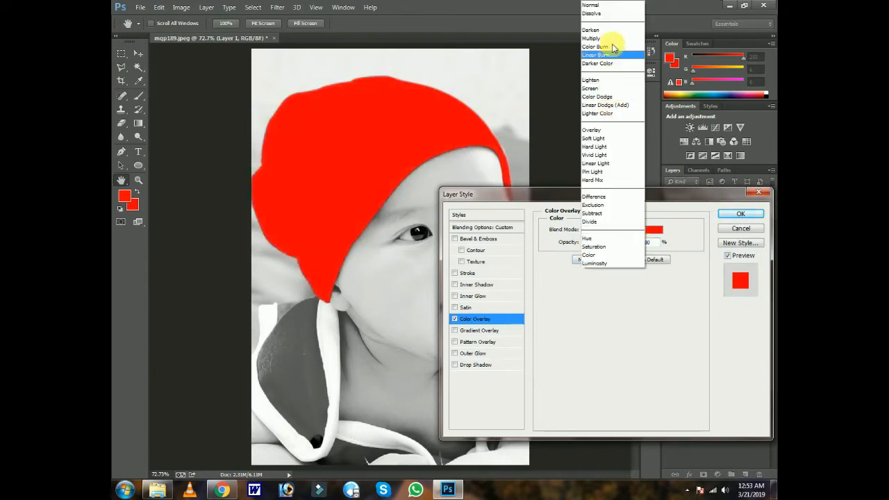
left_click(611, 139)
left_click(635, 230)
left_click(616, 147)
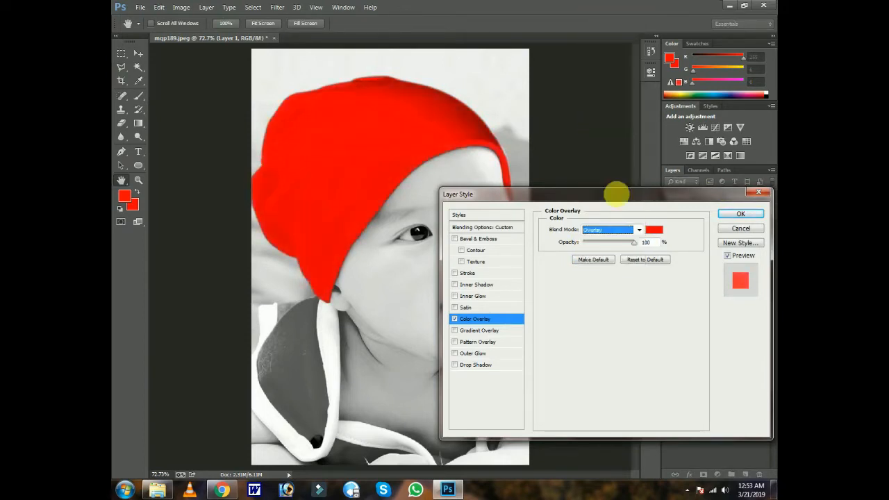
- Try the Color Burn, Color Dodge and Difference blend modes for the hat's Color Overlay
left_click(621, 229)
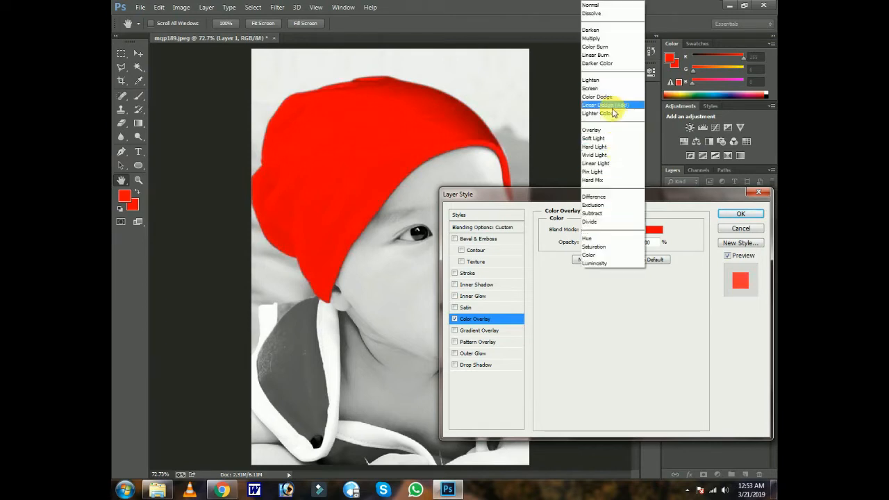
left_click(605, 47)
left_click(626, 231)
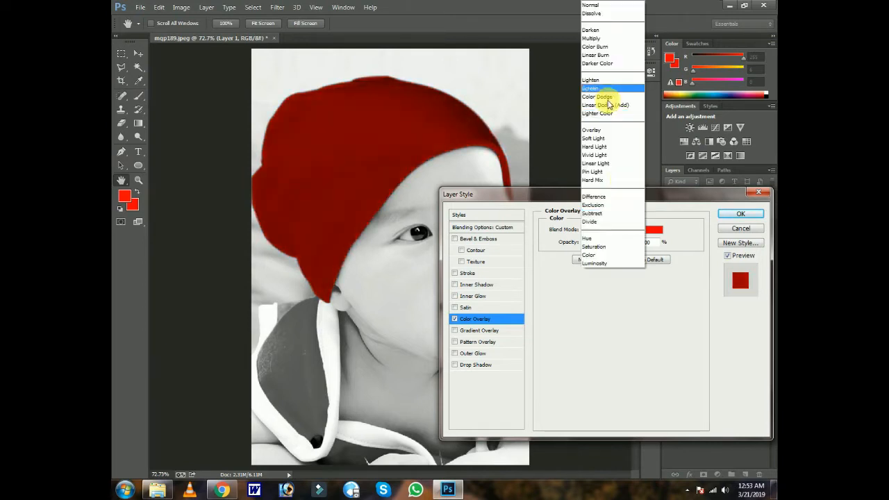
left_click(602, 99)
left_click(618, 228)
left_click(616, 198)
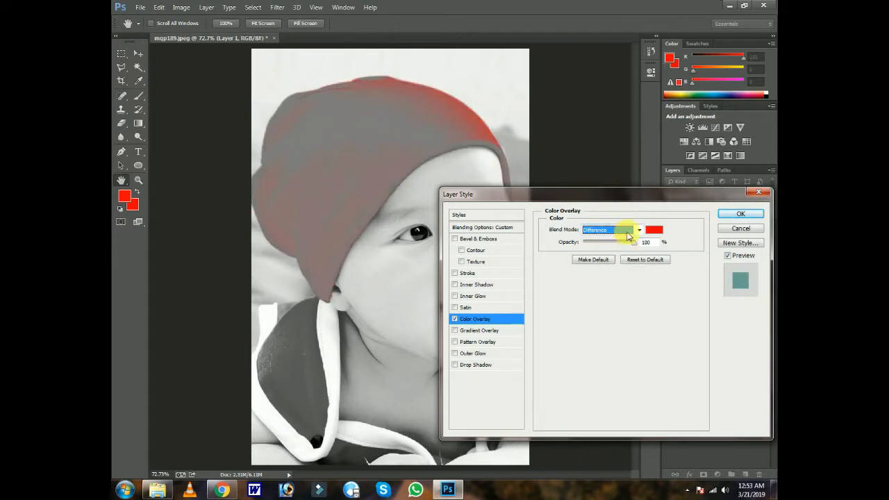
- Try the Linear Dodge (Add), Lighter Color and Darker Color blend modes for the hat's Color Overlay
left_click(627, 233)
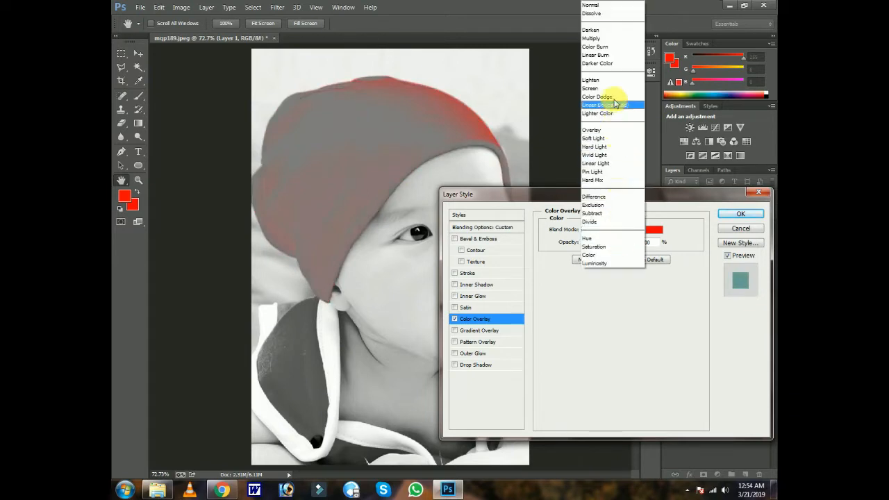
left_click(615, 105)
left_click(624, 232)
left_click(611, 114)
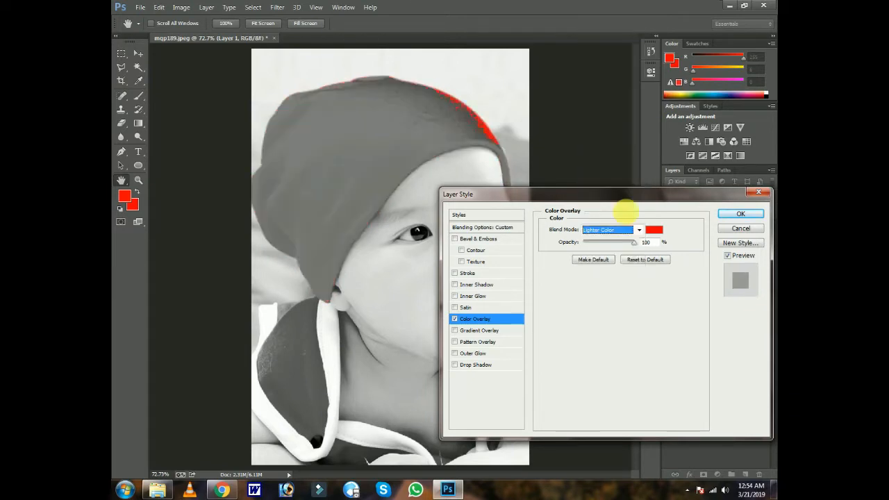
left_click(623, 229)
left_click(616, 61)
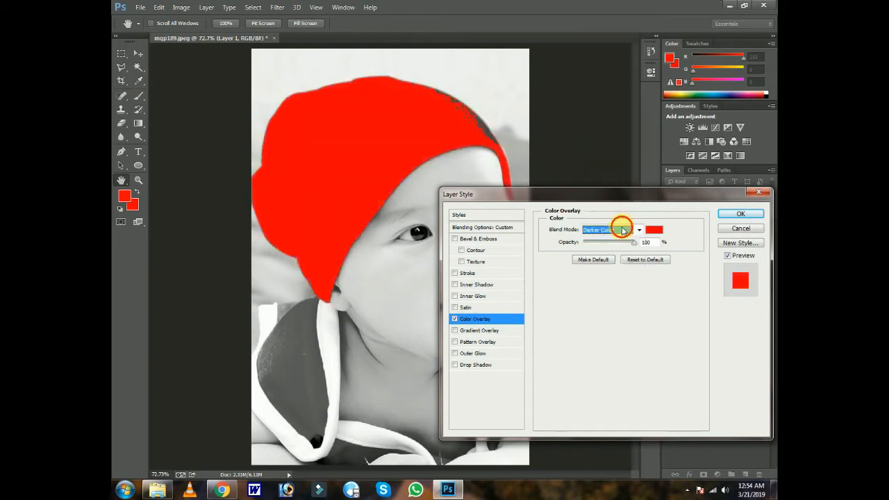
- Try the Hard Light and Overlay blend modes for the hat's Color Overlay
left_click(623, 230)
left_click(607, 119)
left_click(627, 231)
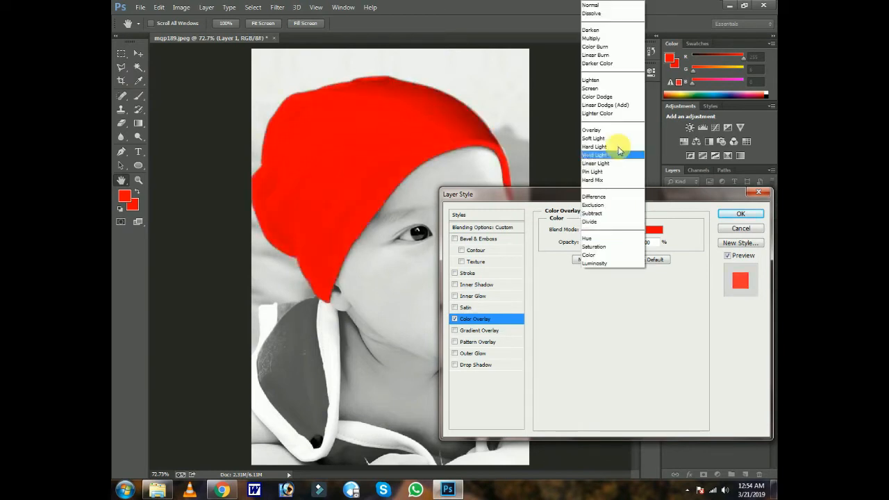
left_click(614, 147)
left_click(624, 228)
left_click(603, 129)
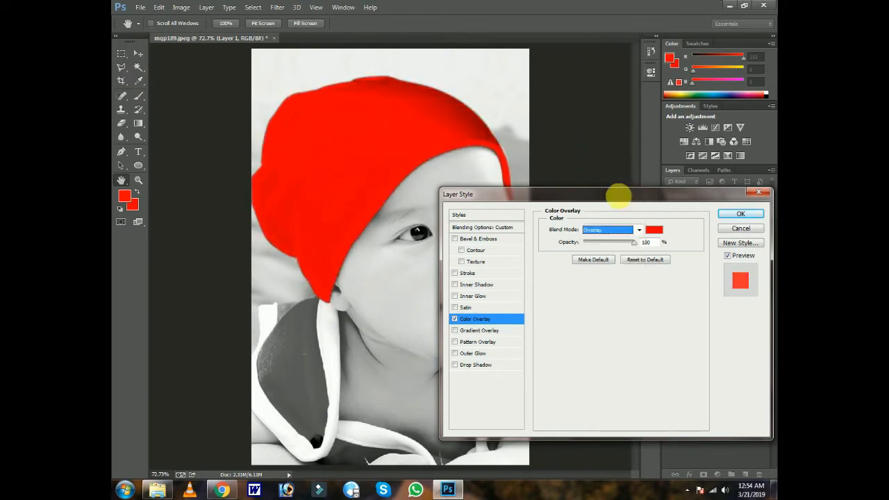
- Set the hat's Color Overlay to Soft Light at 100% opacity and apply it
left_click(633, 234)
left_click(618, 135)
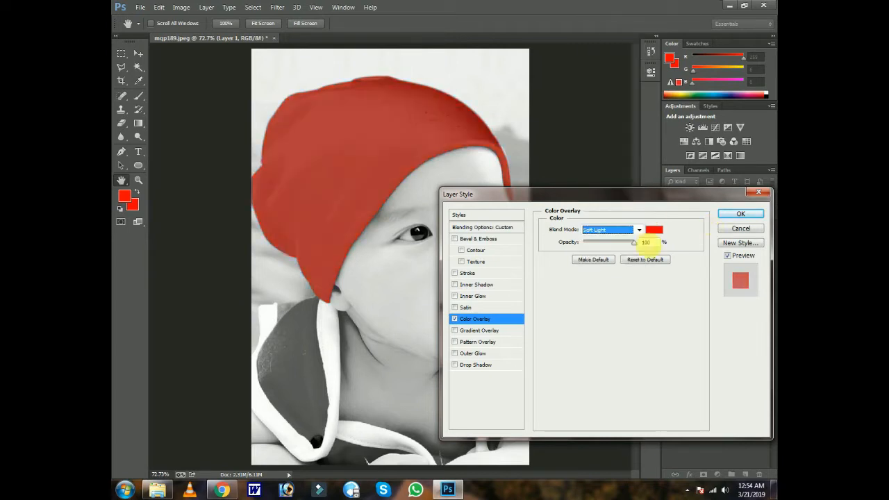
left_click_drag(632, 247, 695, 234)
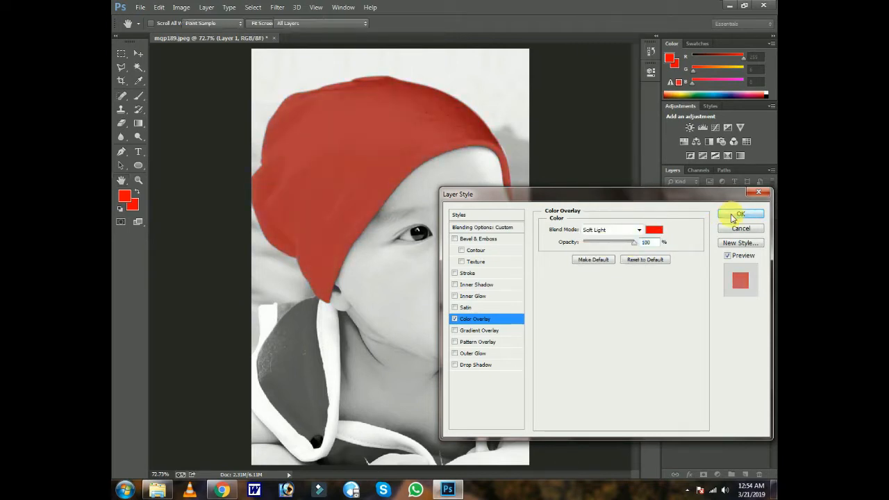
left_click(740, 213)
left_click(138, 53)
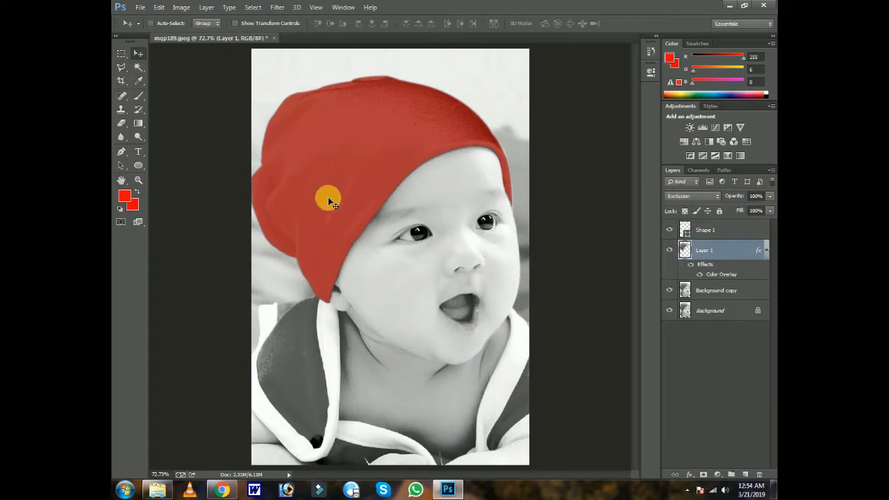
- Start a Pen tool outline above the Background copy layer, tracing the collar's inner edge from the neckline corner up to the ear
left_click(123, 69)
key("ctrl+plus")
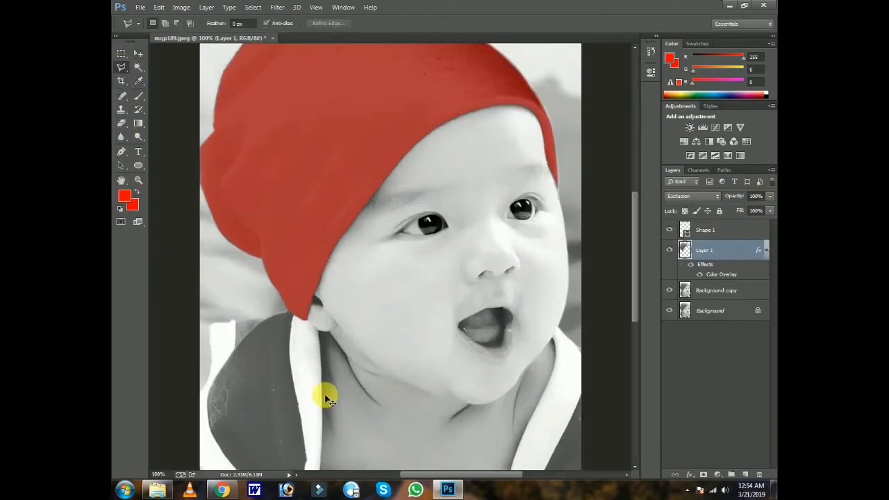
key("ctrl+plus")
key("ctrl+minus")
left_click_drag(363, 370, 378, 307)
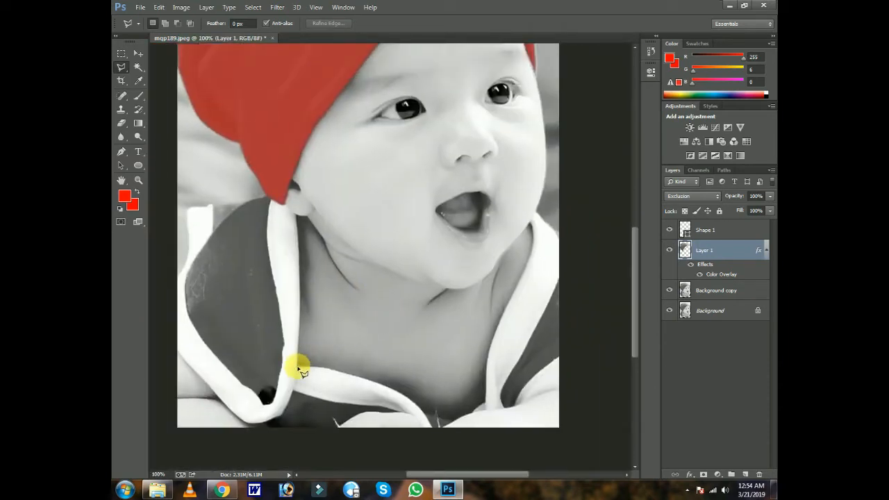
left_click(122, 109)
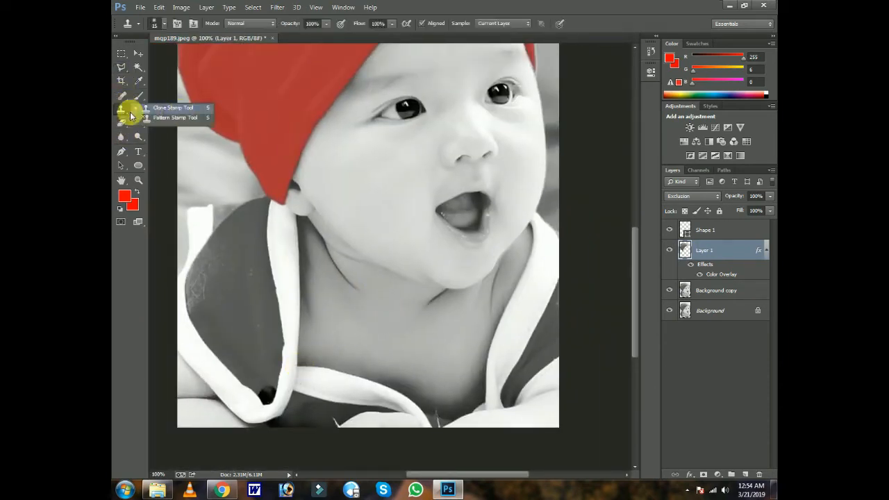
left_click(121, 150)
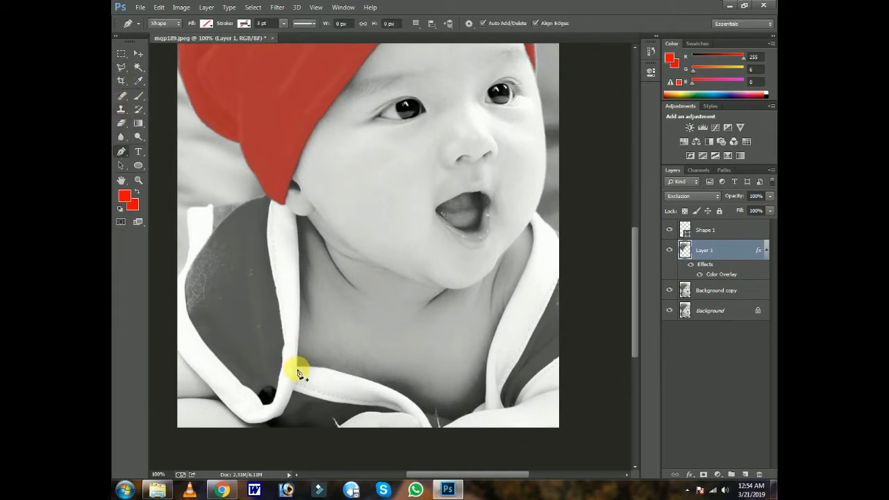
key("ctrl+plus")
left_click_drag(294, 367, 313, 268)
left_click(710, 292)
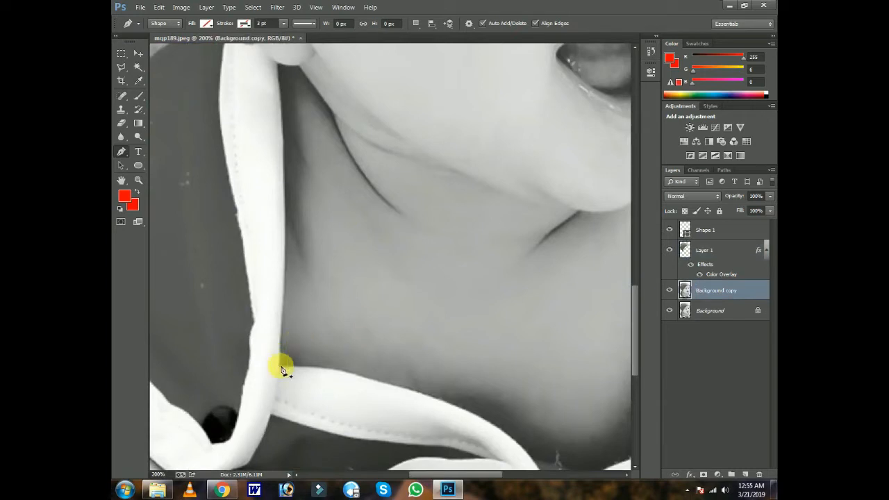
left_click(278, 367)
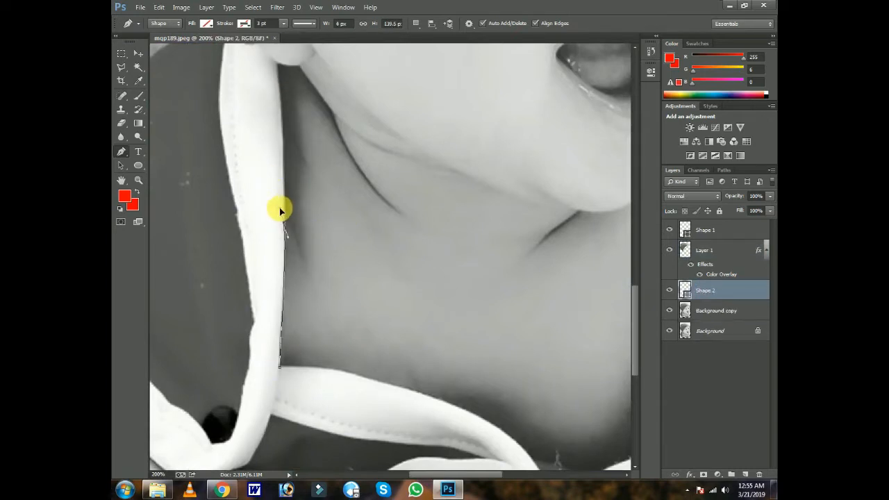
left_click(277, 64)
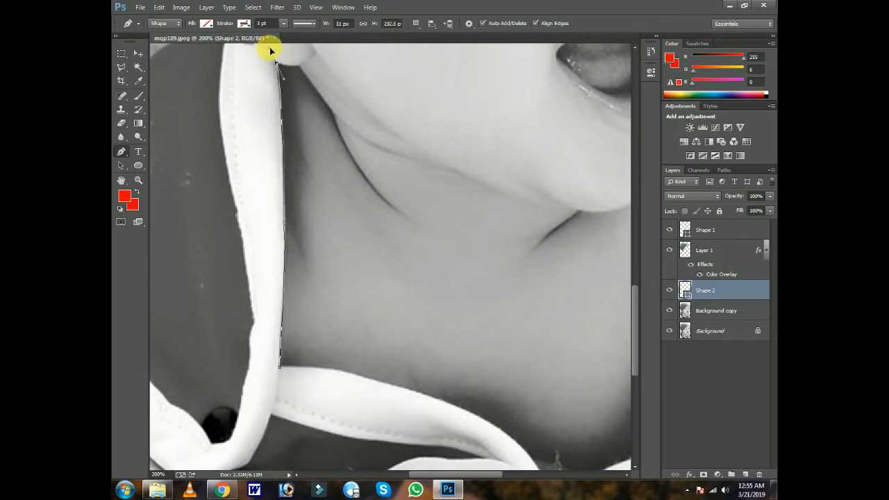
- Continue the pen outline from the collar past the ear and up the hat's edge beside the cheek
left_click_drag(301, 114, 361, 264)
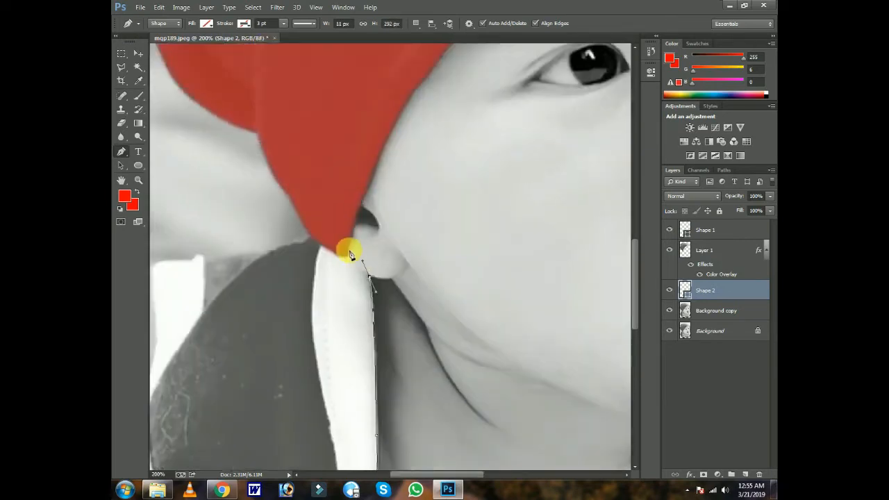
key("ctrl+z")
left_click_drag(354, 223, 364, 205)
left_click(355, 222, "alt")
left_click_drag(395, 159, 371, 280)
left_click_drag(384, 218, 393, 211)
left_click(385, 218, "alt")
- Trace the pen outline along the hat's brim across the forehead and down to the far temple
left_click_drag(486, 97, 381, 249)
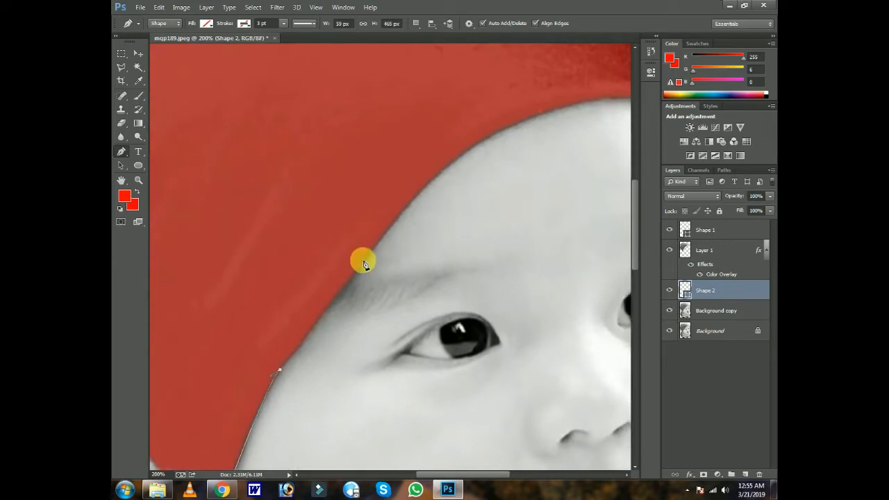
left_click_drag(595, 95, 520, 93)
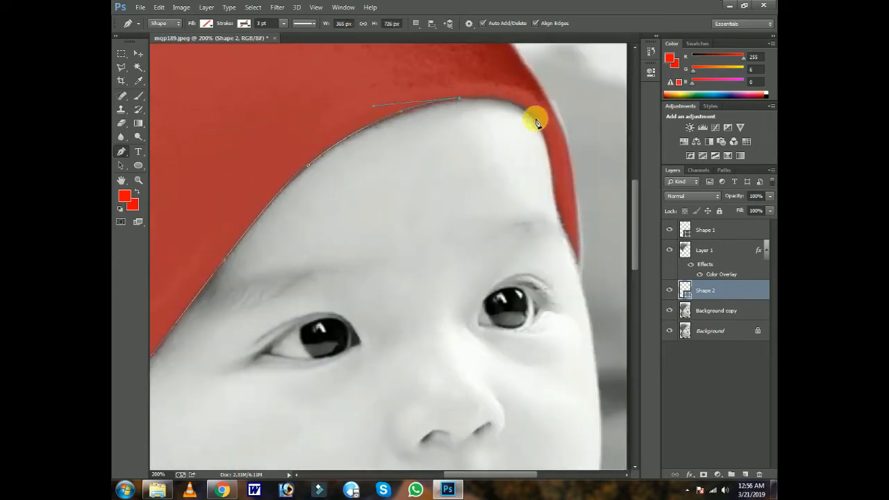
left_click_drag(552, 169, 550, 258)
left_click(559, 226)
- Extend the pen outline down the far cheek and along the inner edge of the opposite collar
left_click_drag(591, 321, 526, 169)
left_click_drag(512, 351, 502, 269)
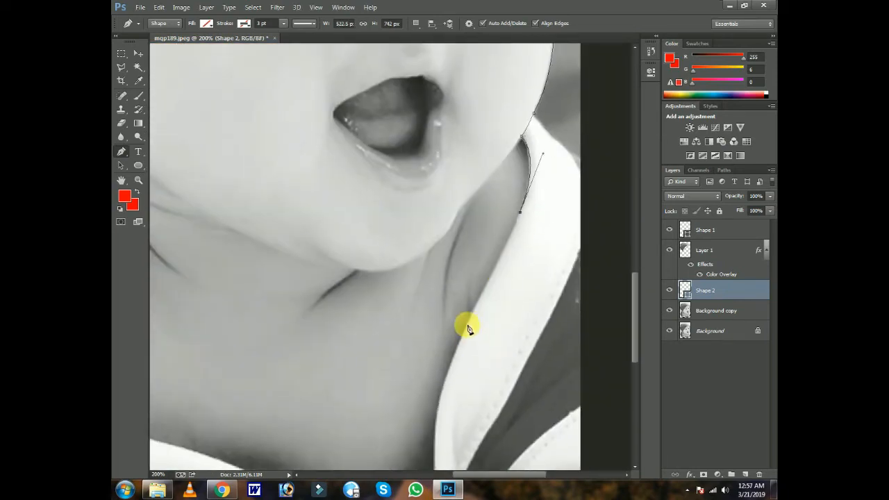
left_click_drag(445, 432, 461, 345)
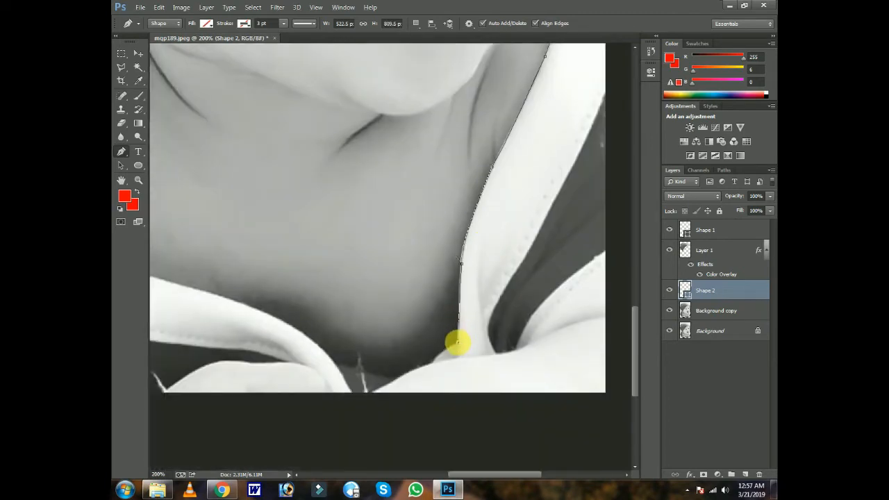
- Trace the lower neckline along the white trim and close the face and neck outline at its starting point
left_click(373, 390)
left_click(281, 320)
left_click(201, 293)
left_click_drag(282, 317, 539, 361)
left_click(399, 315)
left_click(400, 317)
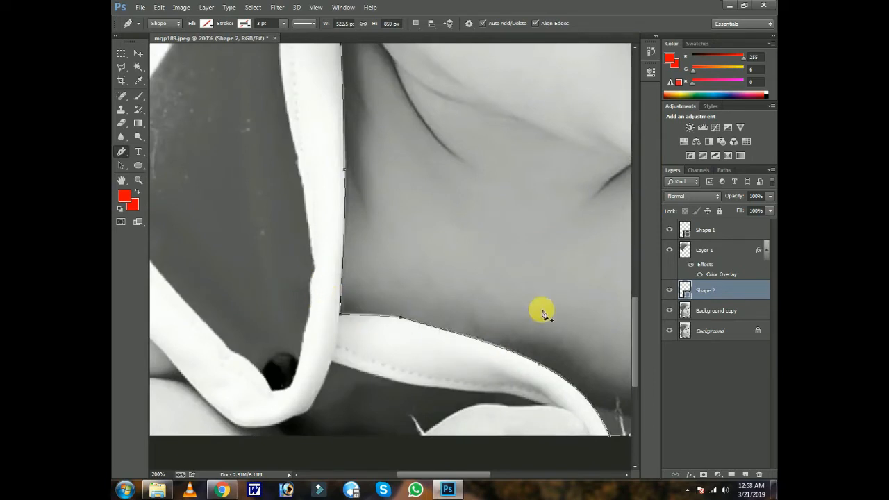
- Convert the closed face and neck path into a new anti-aliased selection with a 2-pixel feather radius
right_click(431, 281)
left_click(515, 72)
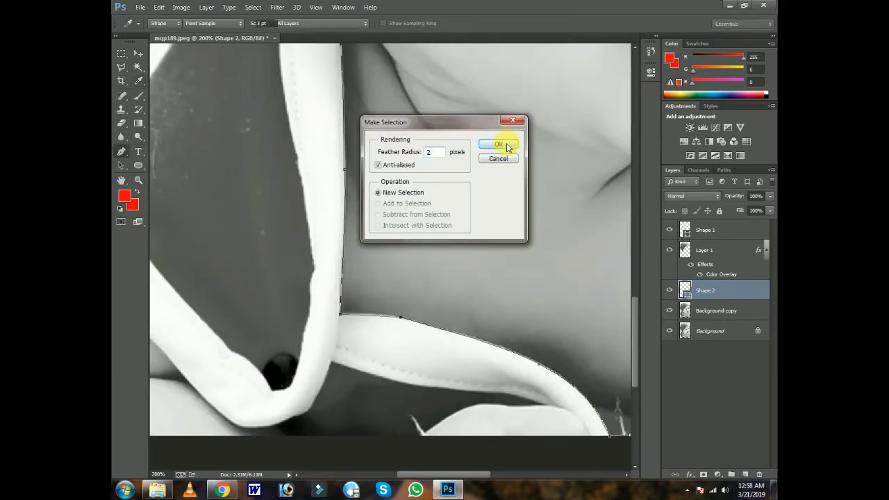
left_click(499, 144)
- Copy the selected face and neck from the Background copy layer onto a new layer
key("ctrl+0")
left_click(718, 313)
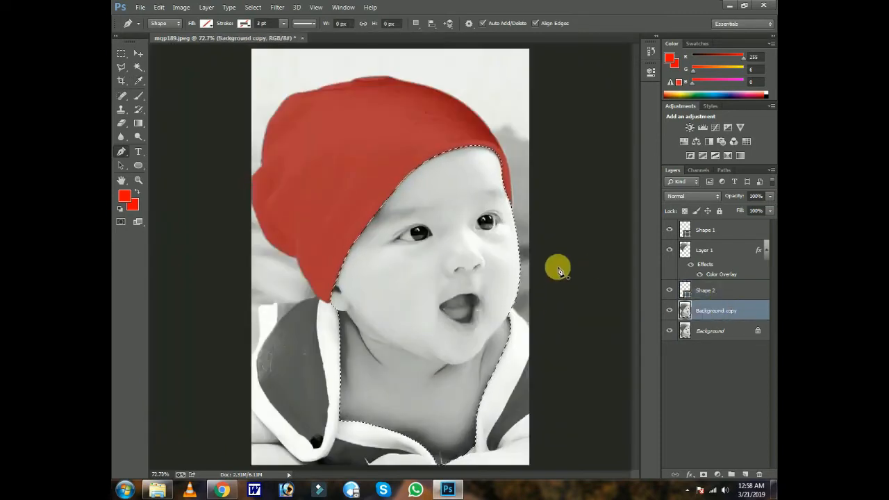
left_click(121, 67)
right_click(455, 240)
left_click(513, 323)
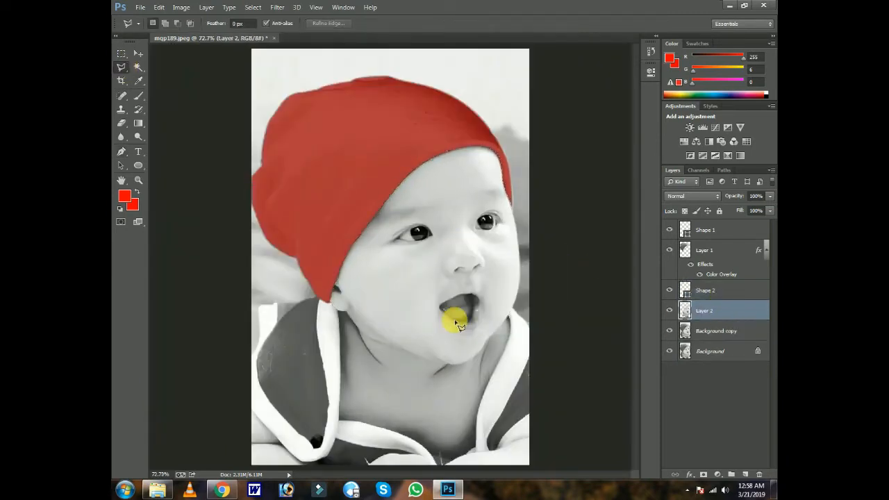
left_click(139, 53)
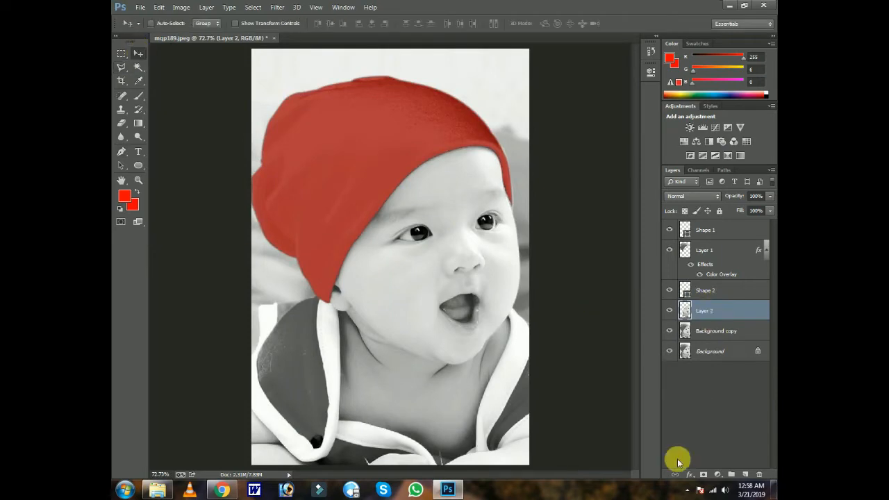
- Add a Color Overlay effect to the face and neck layer with the pale yellow color e7eab9
left_click(689, 474)
left_click(708, 425)
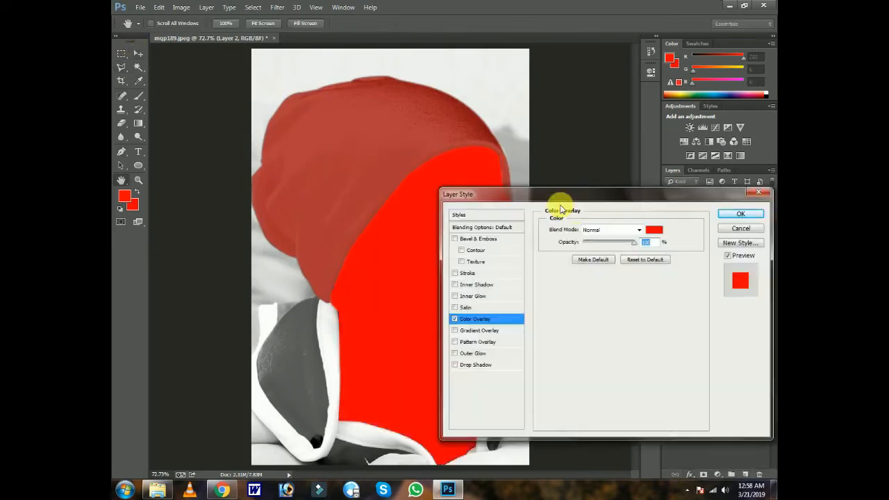
left_click_drag(594, 195, 620, 175)
left_click(679, 216)
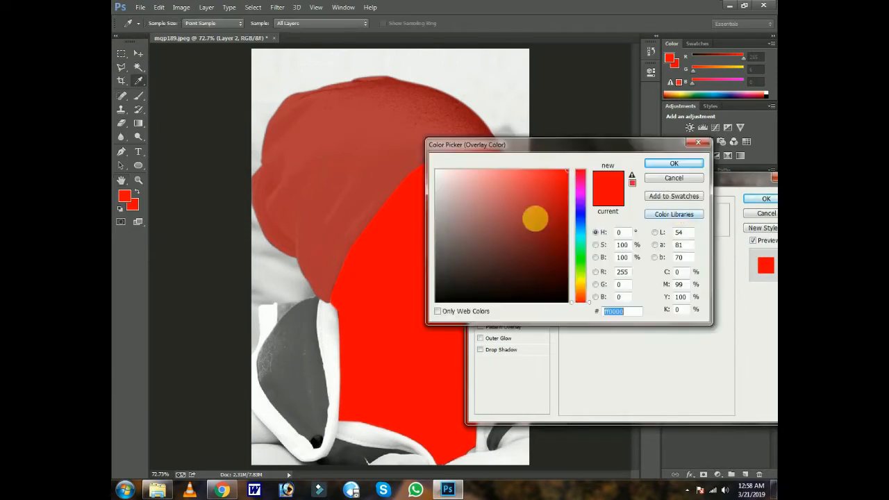
left_click(268, 435)
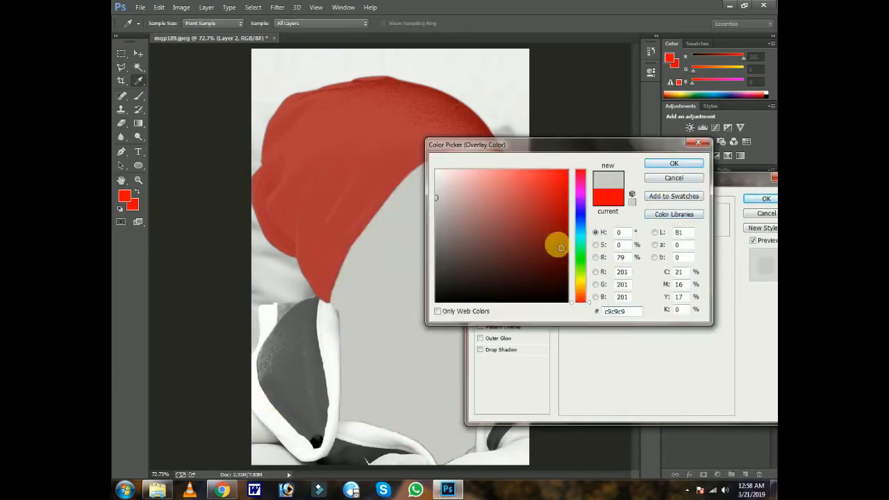
mouse_move(581, 286)
left_mouse_down()
mouse_move(584, 181)
mouse_move(582, 281)
left_mouse_up()
left_click(461, 171)
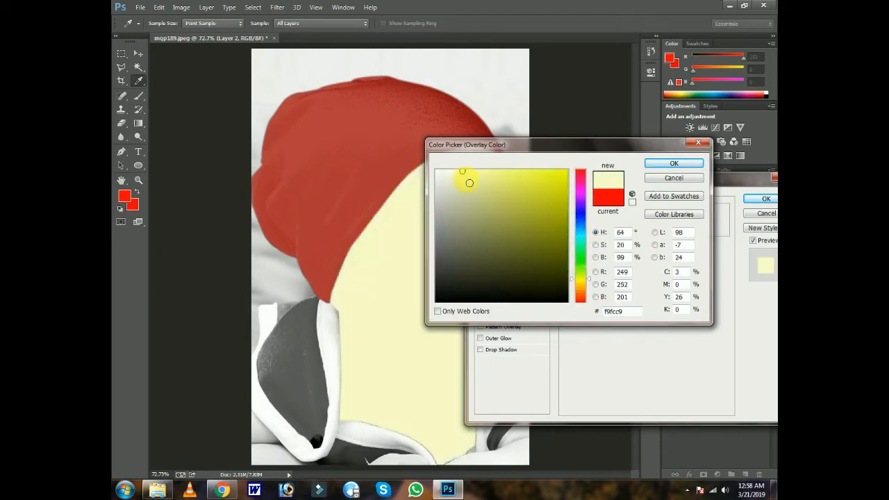
mouse_move(464, 186)
left_mouse_down()
mouse_move(461, 197)
mouse_move(462, 181)
left_mouse_up()
left_click(687, 162)
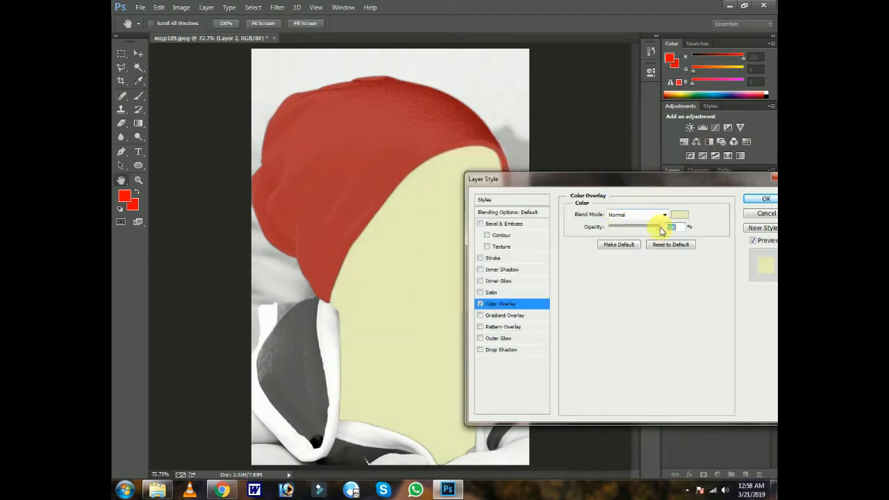
- Set the skin Color Overlay's blend mode to Soft Light
left_click(665, 216)
left_click(641, 354)
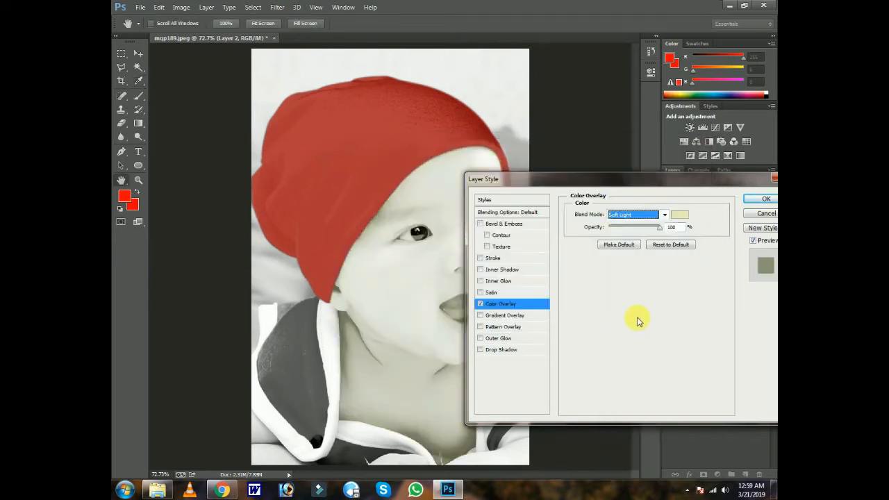
left_click(663, 216)
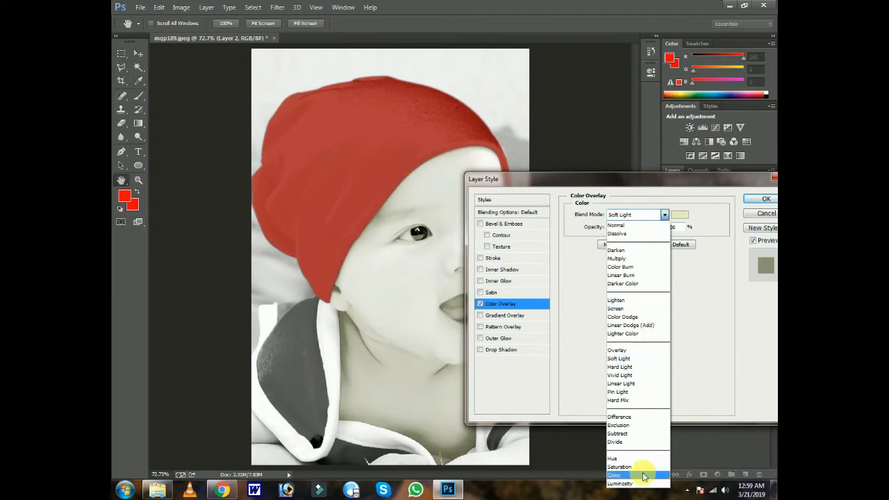
left_click(680, 217)
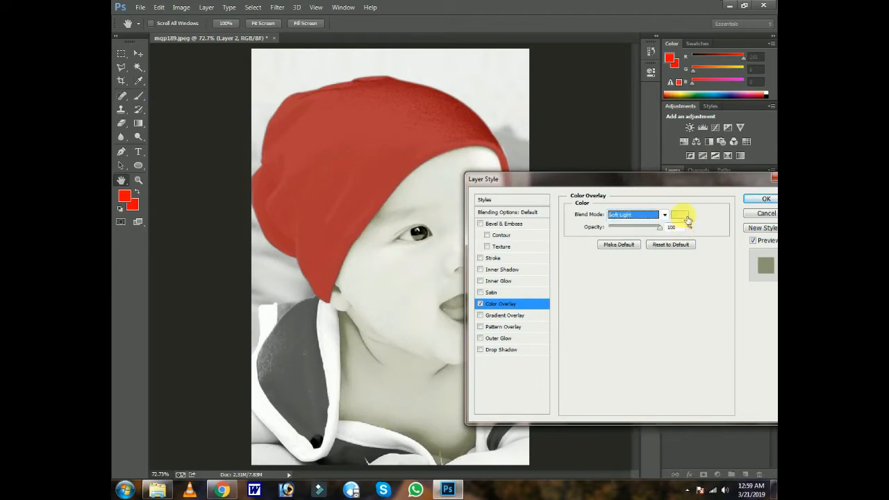
- Lighten the skin overlay color to the pale cream fdffe0
left_click(682, 215)
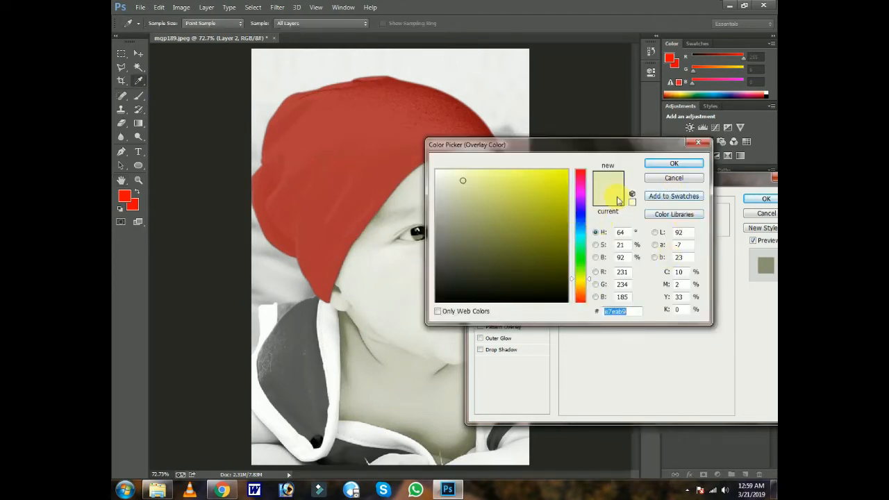
mouse_move(476, 193)
left_mouse_down()
mouse_move(454, 199)
mouse_move(477, 192)
left_mouse_up()
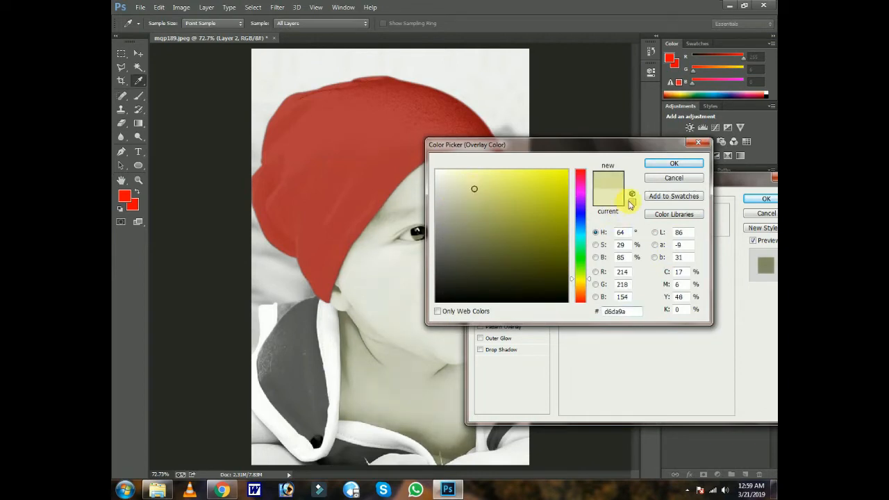
left_click(467, 177)
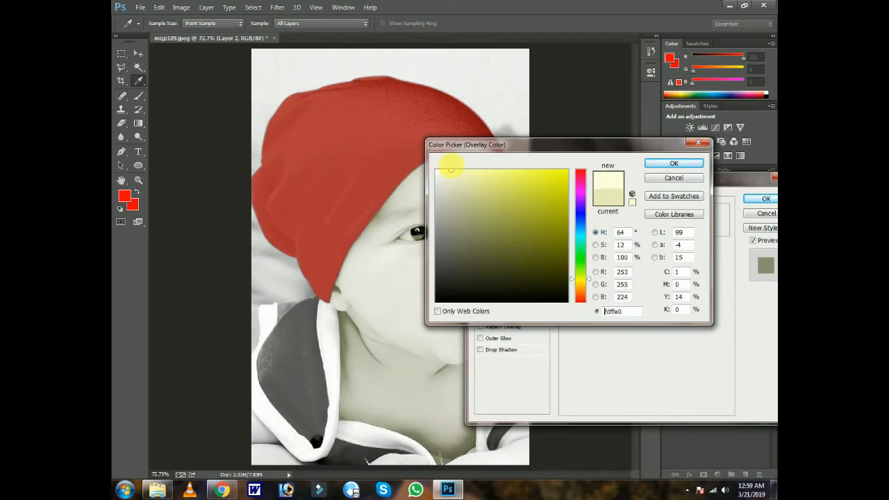
key("Return")
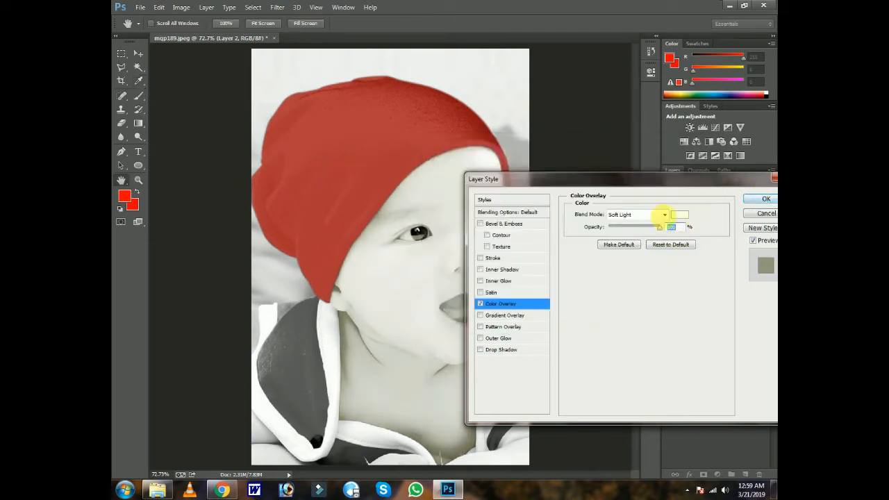
- Try the Overlay blend mode on the skin tint and return it to Soft Light
left_click(660, 216)
left_click(639, 362)
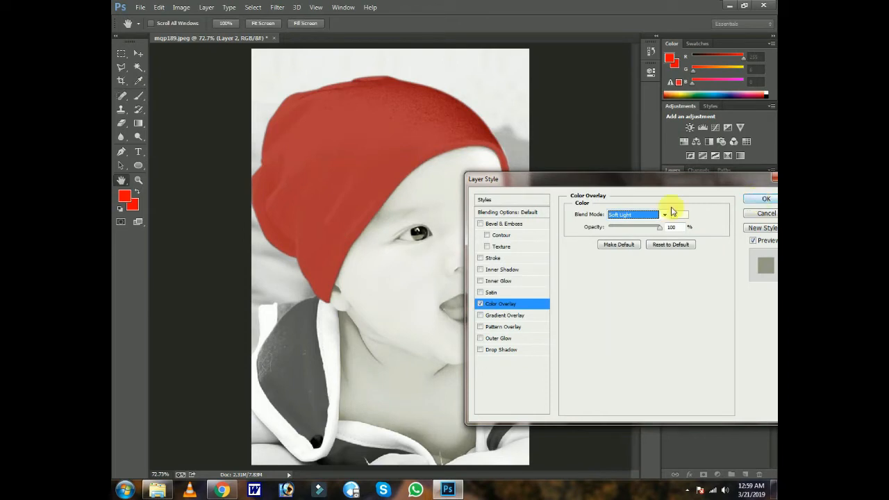
left_click(670, 214)
left_click(617, 350)
left_click(646, 214)
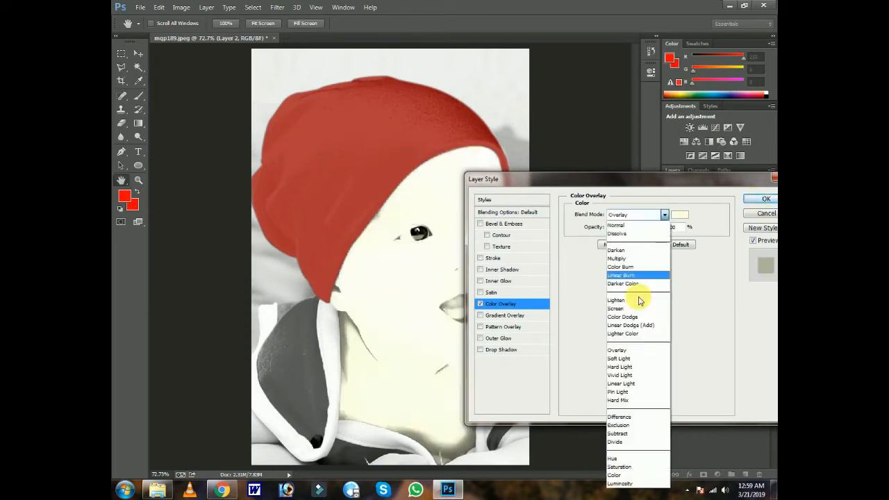
left_click(636, 360)
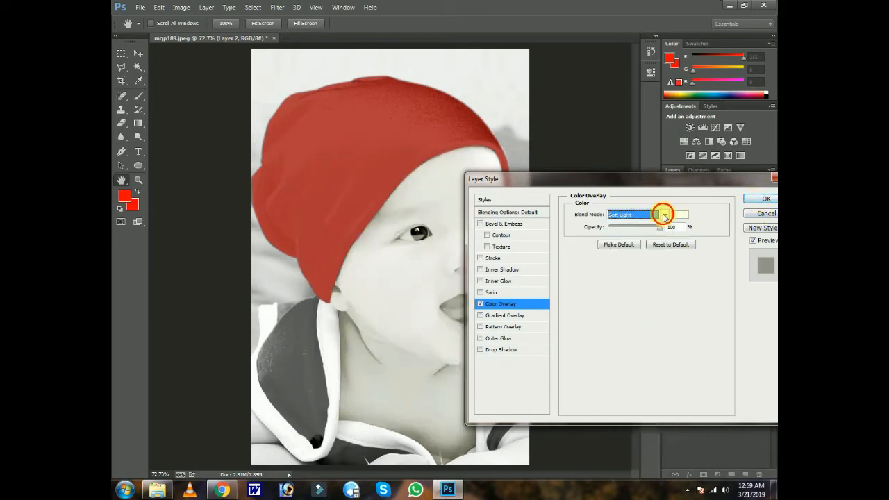
left_click(663, 214)
left_click(663, 215)
- Change the skin overlay color to a muted reddish brown and apply the layer style
left_click(679, 215)
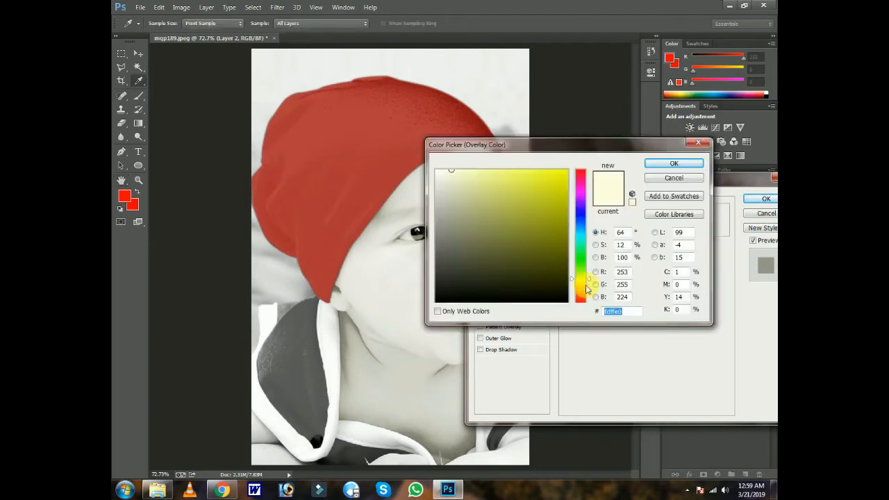
left_click(580, 285)
left_click(554, 175)
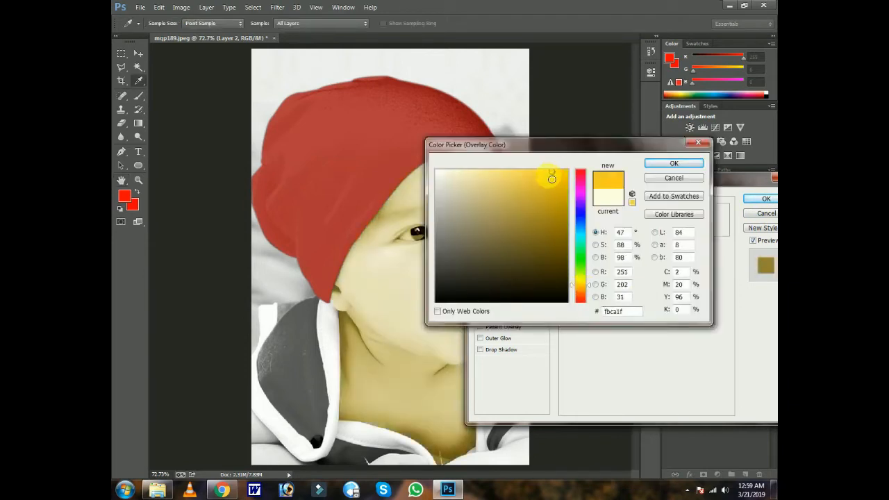
left_click_drag(582, 145, 638, 142)
left_click(610, 189)
mouse_move(611, 189)
left_mouse_down()
mouse_move(609, 178)
mouse_move(568, 181)
mouse_move(583, 200)
left_mouse_up()
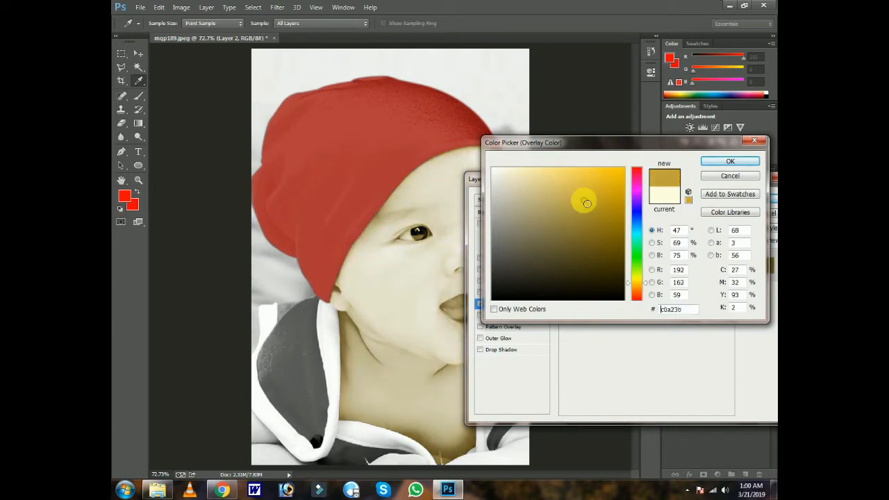
left_click(637, 290)
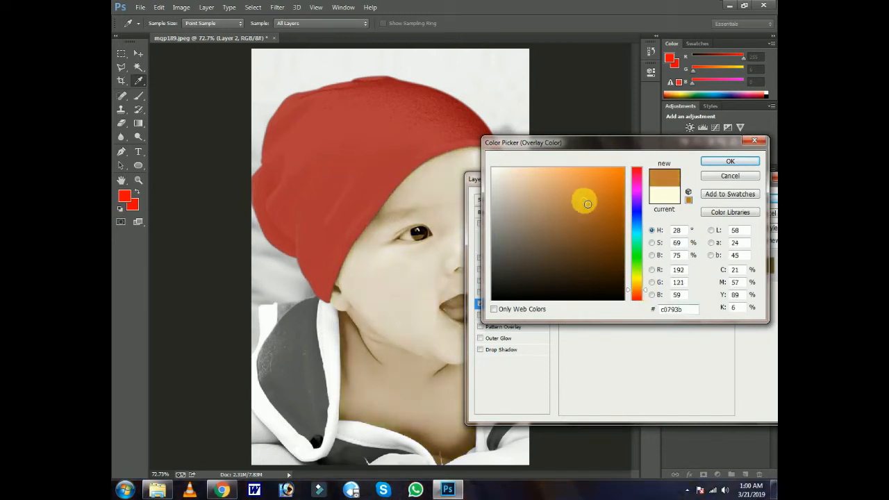
mouse_move(583, 201)
left_mouse_down()
mouse_move(576, 236)
mouse_move(591, 254)
mouse_move(579, 229)
mouse_move(546, 206)
mouse_move(556, 226)
left_mouse_up()
left_click(729, 161)
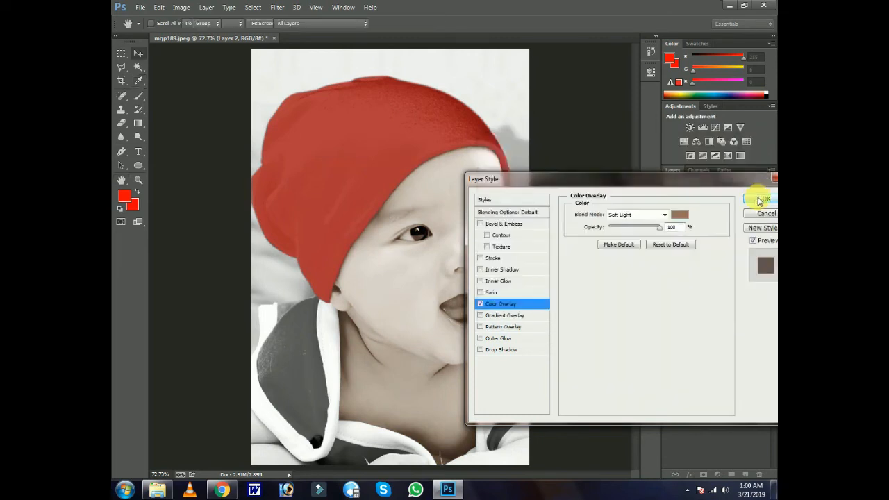
left_click(760, 194)
left_click(139, 54)
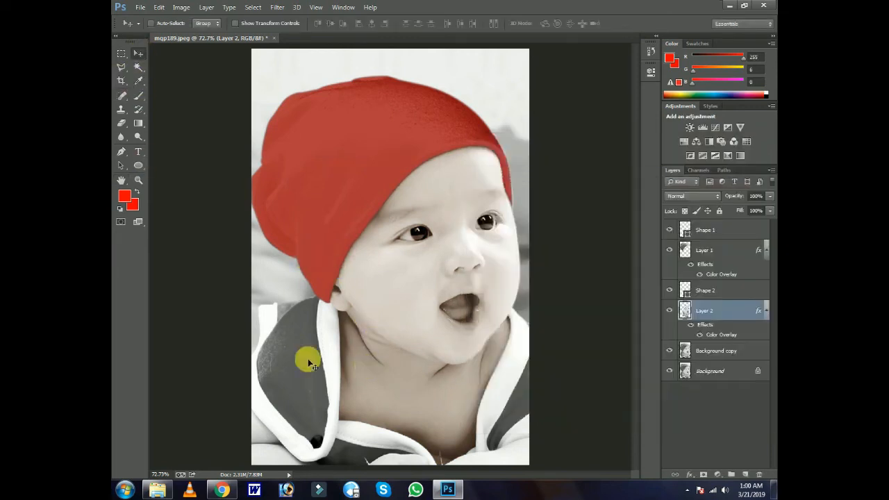
- Start a pen outline above the Background copy layer along the top of the dark hood panel and down its inner white trim
left_click(122, 152)
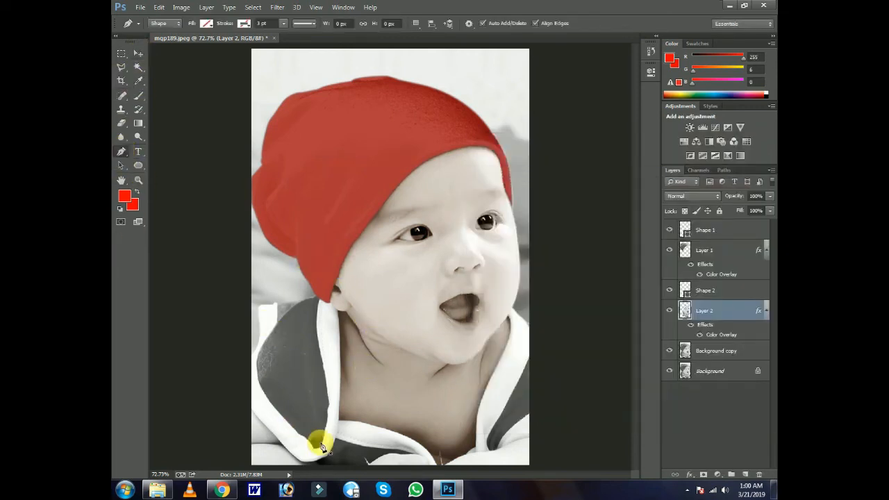
key("ctrl+plus")
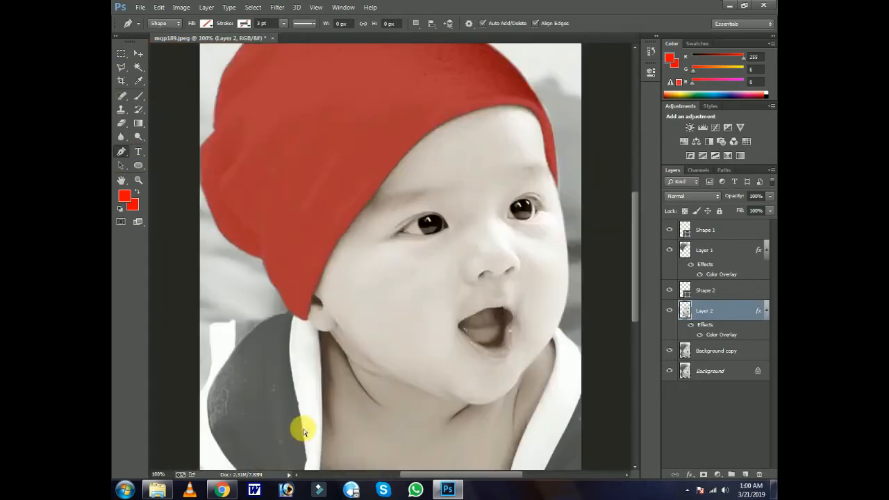
scroll(317, 411, "down", 5)
left_click(762, 352)
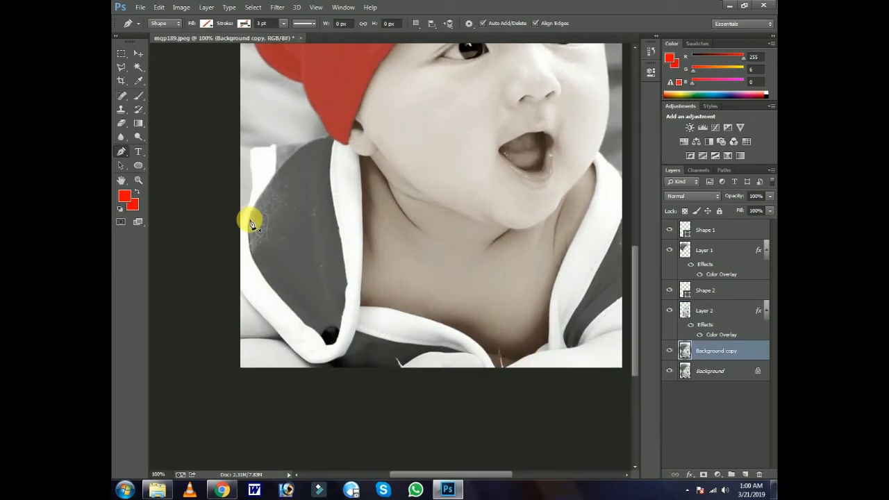
left_click(275, 145)
left_click(324, 136)
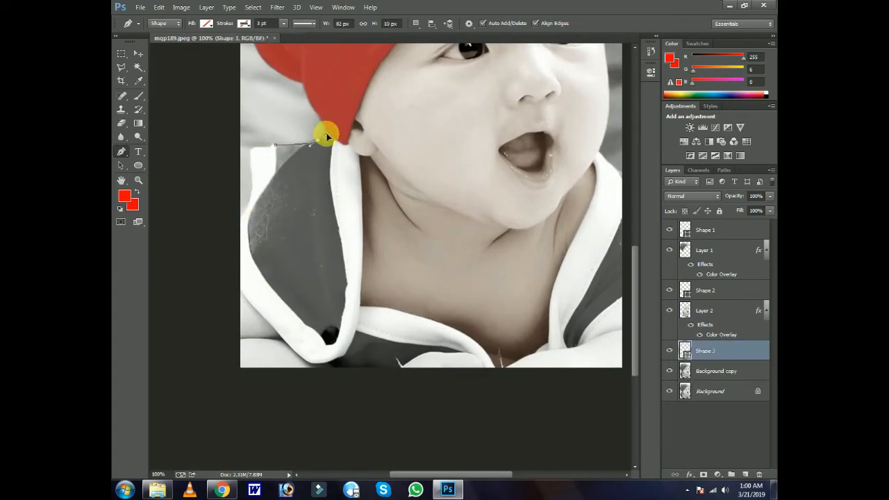
mouse_move(334, 138)
left_mouse_down()
mouse_move(317, 135)
mouse_move(336, 141)
left_mouse_up()
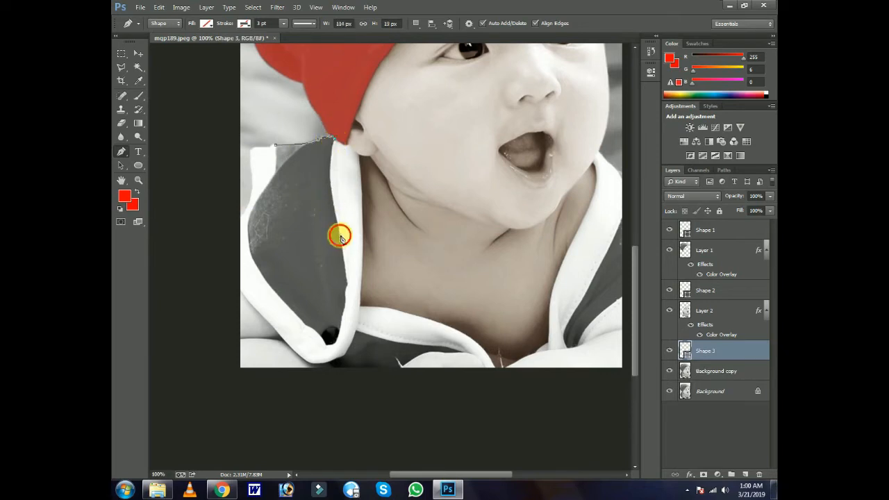
mouse_move(338, 234)
left_mouse_down()
mouse_move(351, 247)
mouse_move(341, 273)
mouse_move(358, 305)
mouse_move(338, 238)
left_mouse_up()
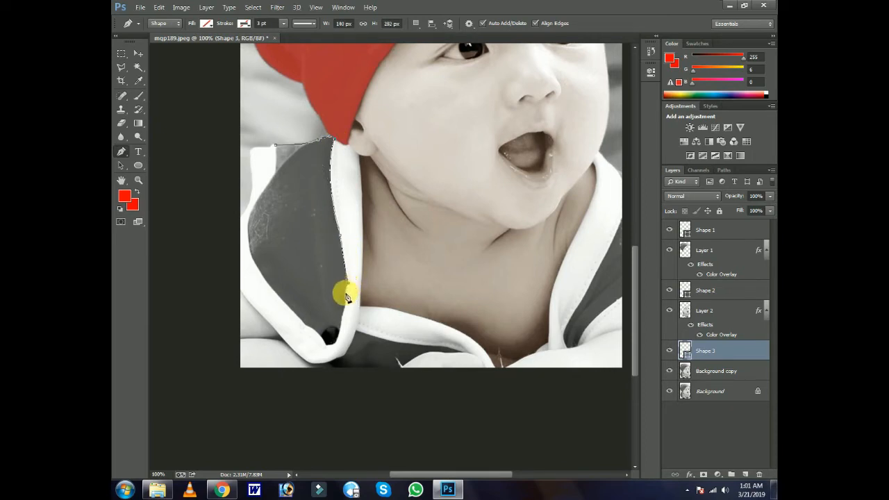
- Trace around the hood panel's lower tip and up its outer edge, closing the path at its starting point
left_click(332, 345)
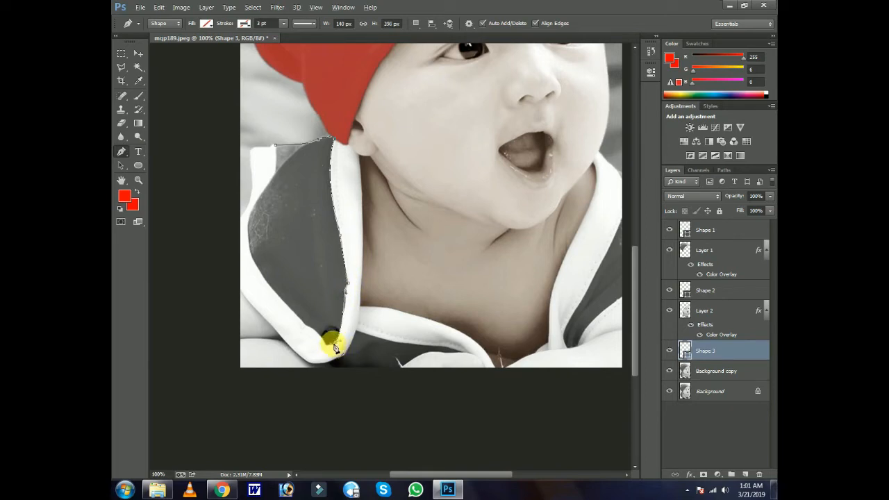
left_click(329, 348)
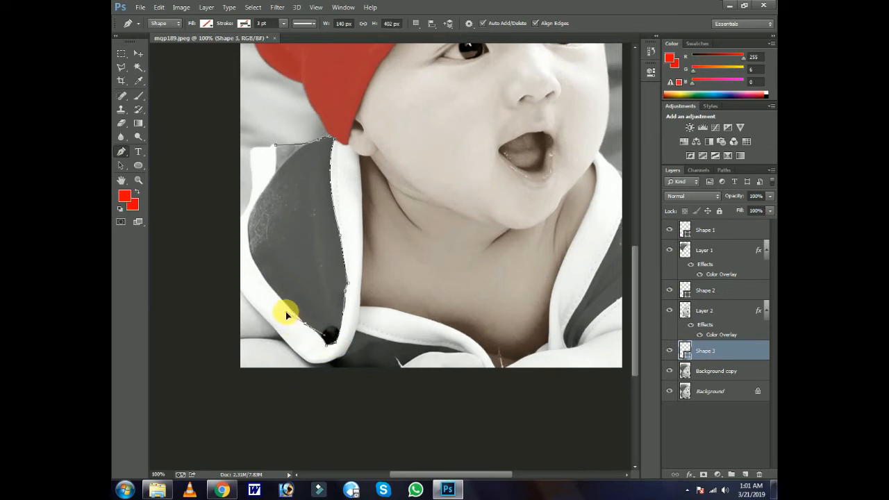
left_click(285, 311)
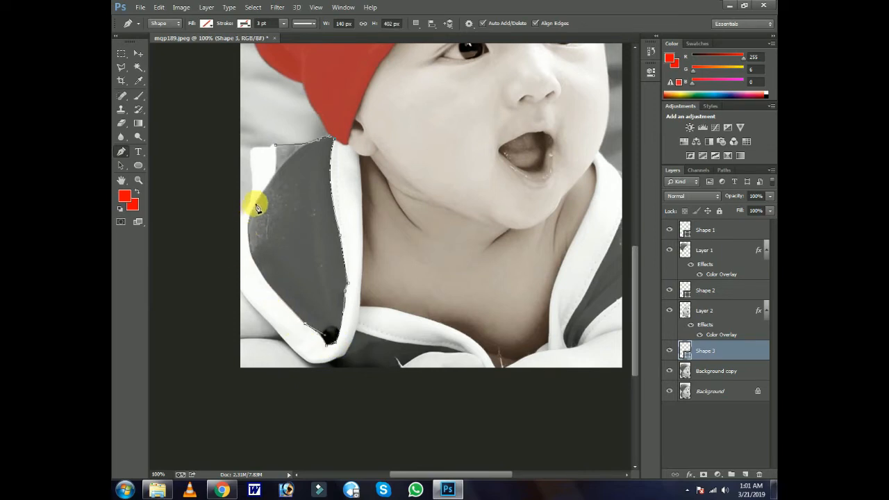
left_click_drag(254, 203, 276, 151)
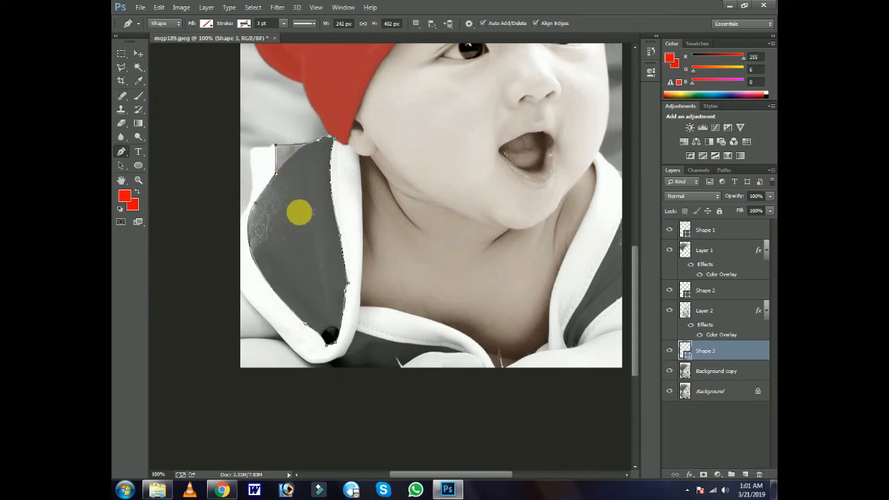
- Convert the closed hood panel path into a new anti-aliased selection with a 2-pixel feather radius
right_click(298, 210)
left_click(358, 258)
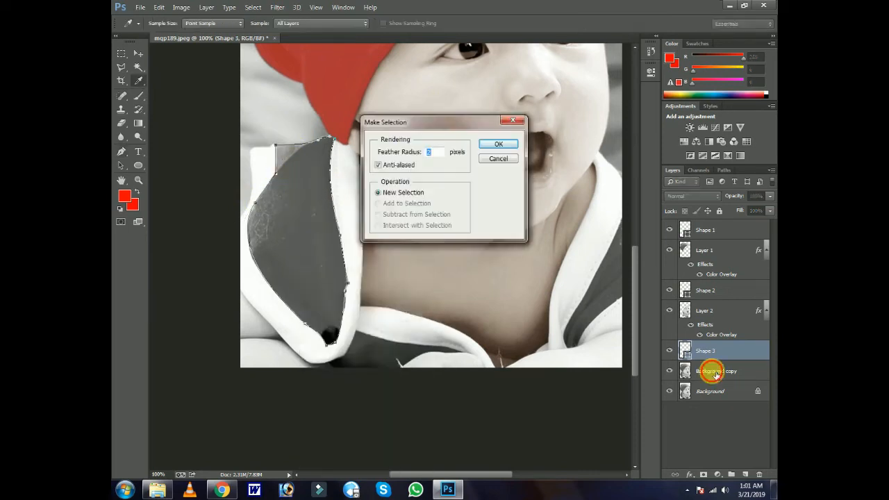
left_click(508, 144)
- Copy the selected hood panel from the Background copy layer onto a new layer
left_click(694, 371)
left_click(121, 67)
right_click(300, 215)
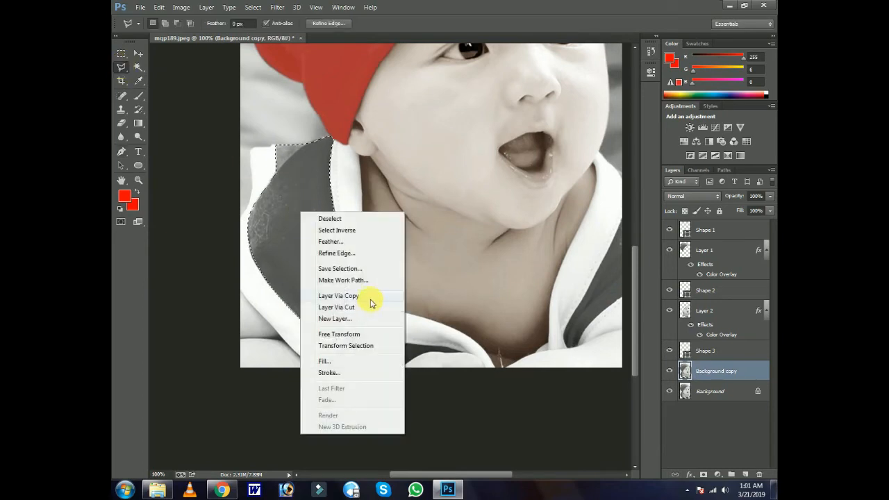
left_click(361, 296)
- Apply a red Color Overlay in Soft Light blend mode to the copied hood panel layer
left_click(689, 474)
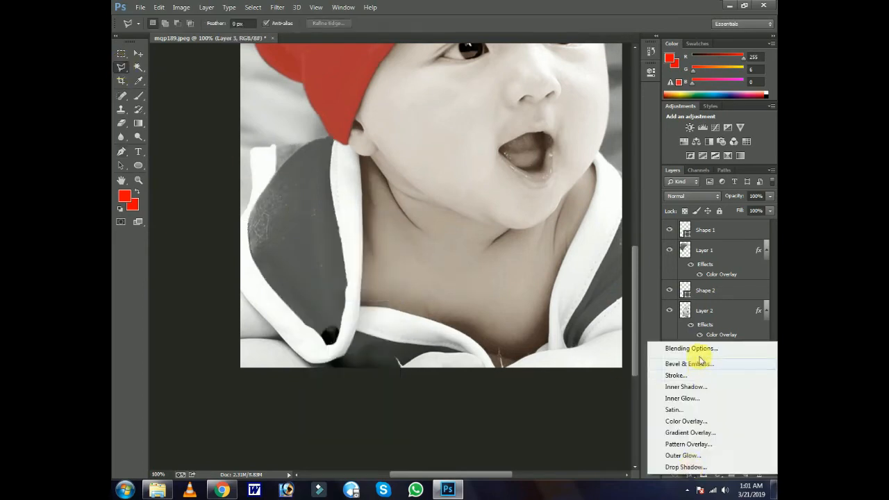
left_click(698, 421)
left_click(634, 218)
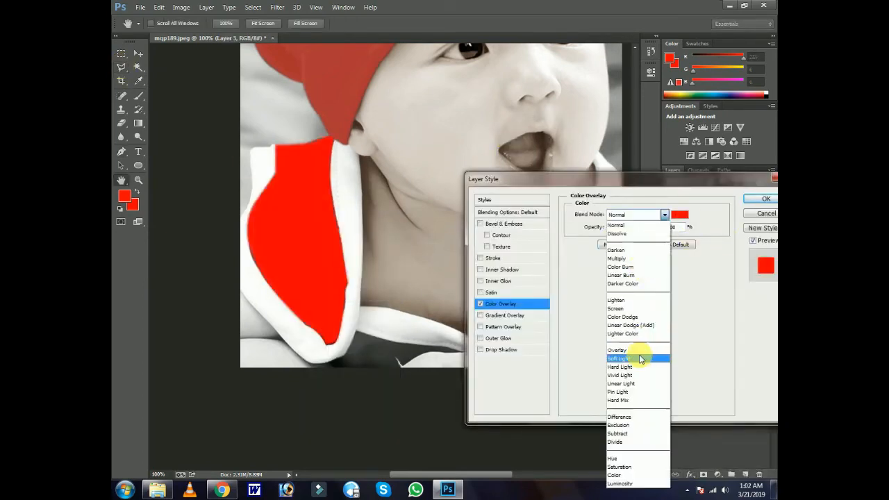
left_click(642, 357)
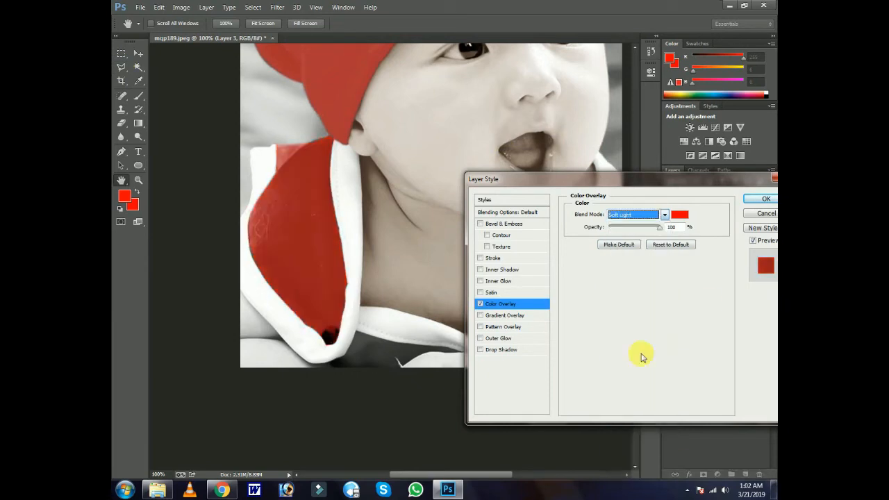
left_click(762, 201)
- Trace a closed pen outline above the Background copy layer around the dark jacket panel beneath the white collar trim at the photo's lower edge
left_click(122, 68)
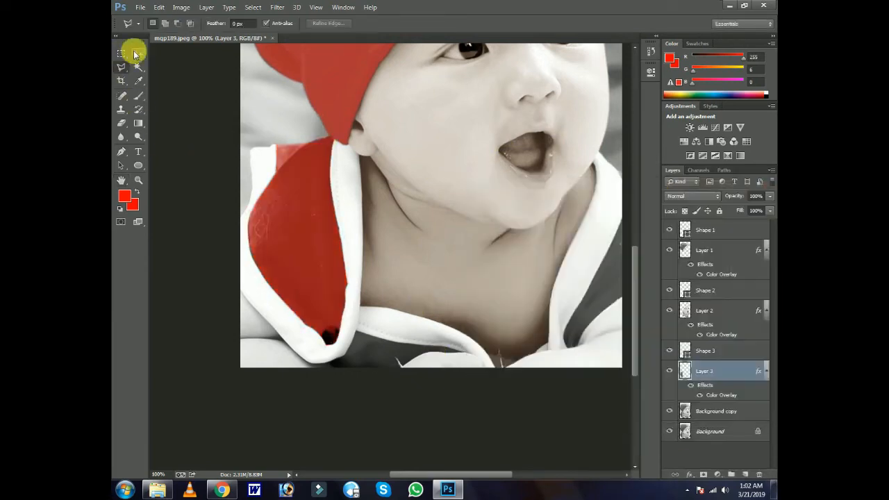
left_click(711, 411)
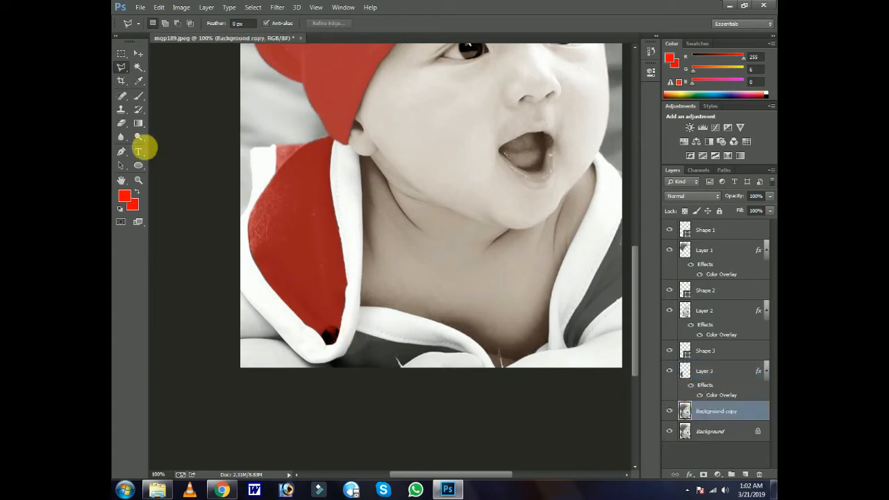
left_click(122, 152)
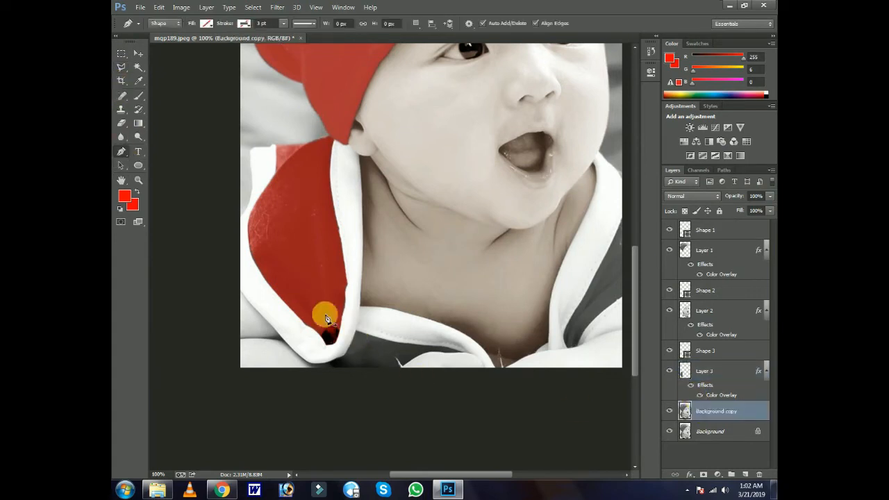
left_click(329, 362)
left_click_drag(345, 359, 354, 351)
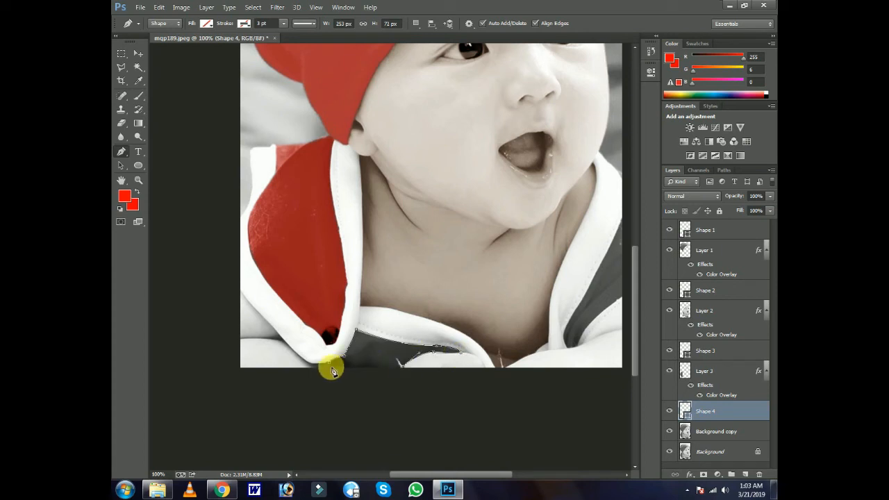
- Convert the lower jacket panel path into a new anti-aliased selection with a 2-pixel feather radius
left_click(708, 431)
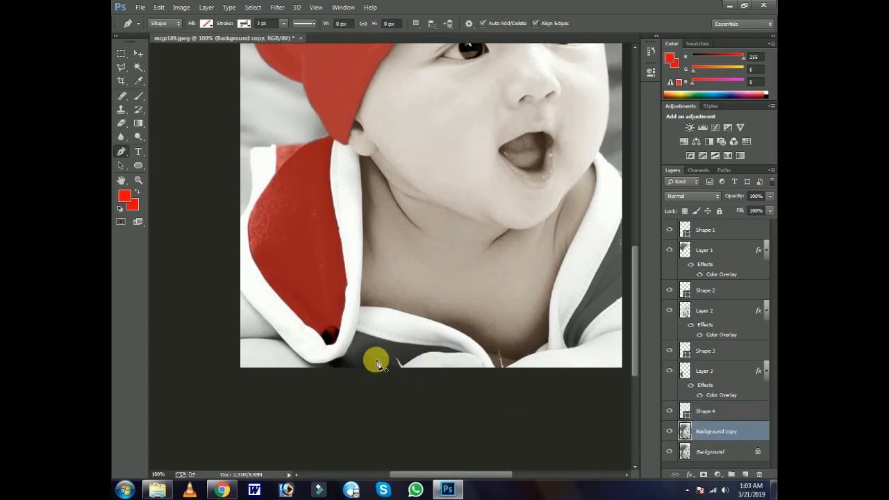
key("alt+bracketright")
right_click(368, 354)
left_click(422, 139)
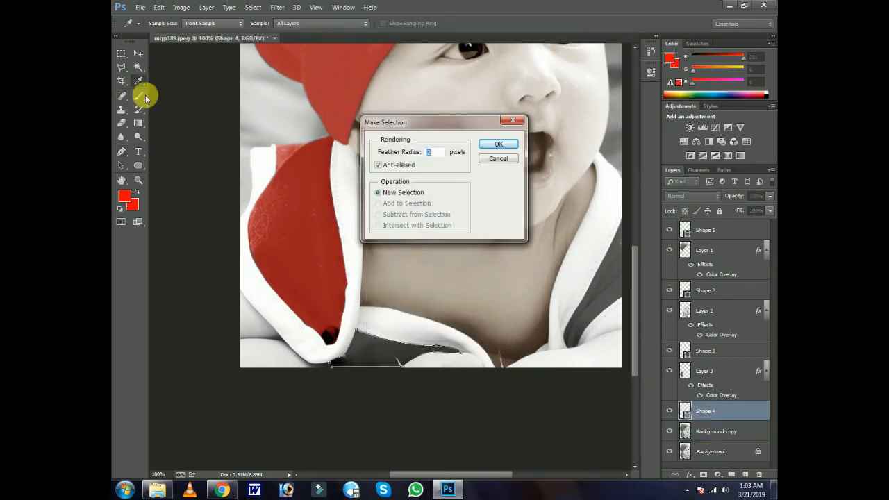
left_click(498, 146)
- Copy the selected lower jacket panel from the Background copy layer onto a new layer
left_click(709, 431)
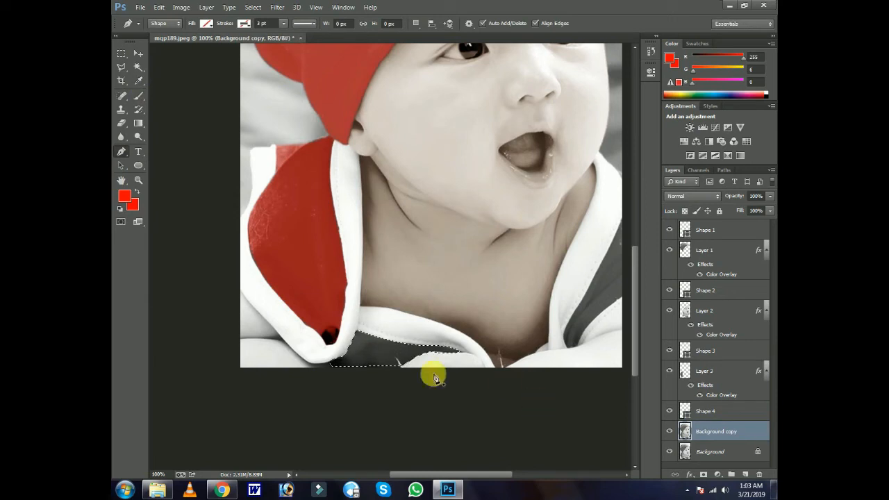
left_click(121, 67)
right_click(364, 351)
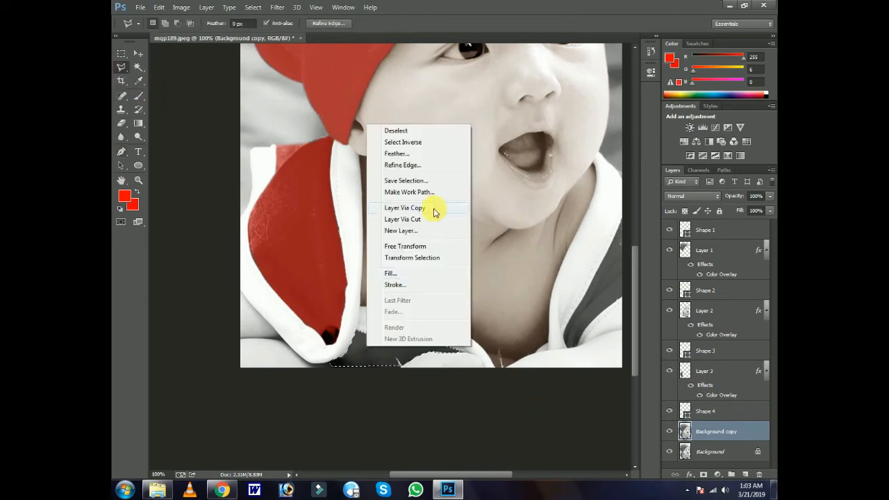
left_click(430, 204)
- Tint the copied lower jacket panel with a red Color Overlay set to Soft Light at 100% opacity
left_click(689, 474)
left_click(690, 421)
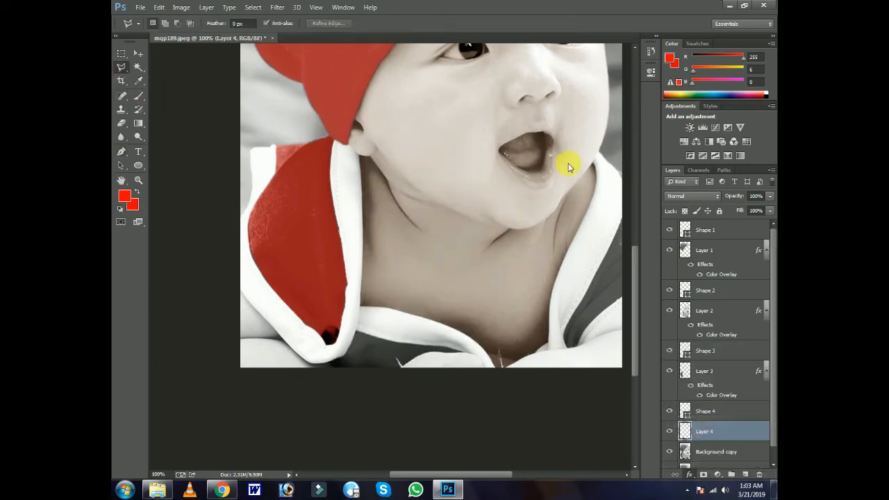
left_click(635, 214)
left_click(653, 357)
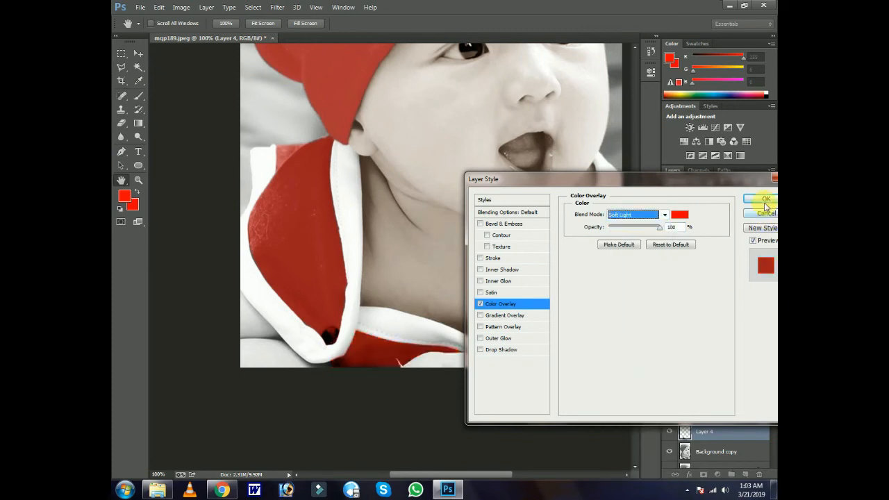
left_click(765, 199)
- Trace a closed pen outline above the Background copy layer around the remaining dark jacket panel at the photo's right edge
scroll(687, 421, "down", 1)
left_click(722, 438)
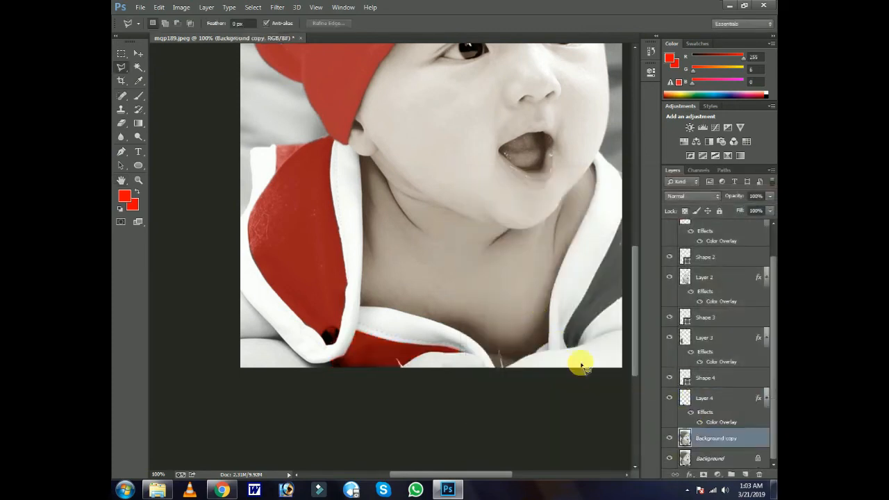
left_click_drag(567, 345, 447, 391)
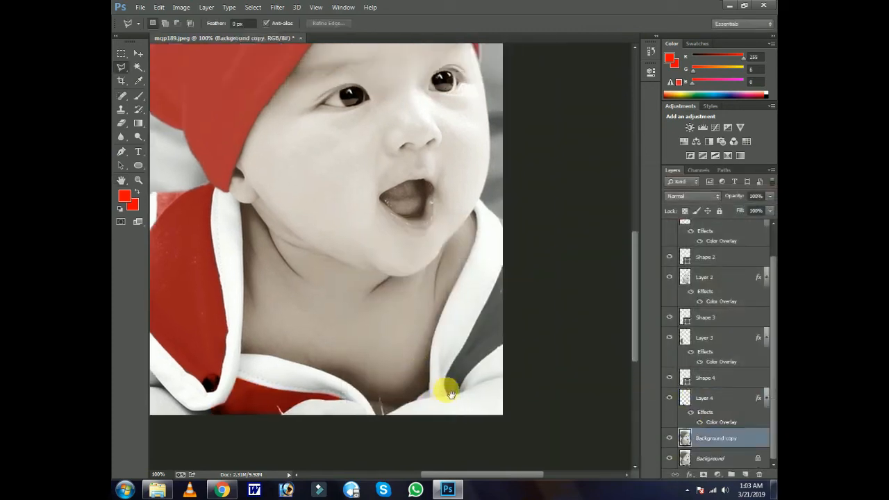
left_click(121, 152)
left_click(561, 193)
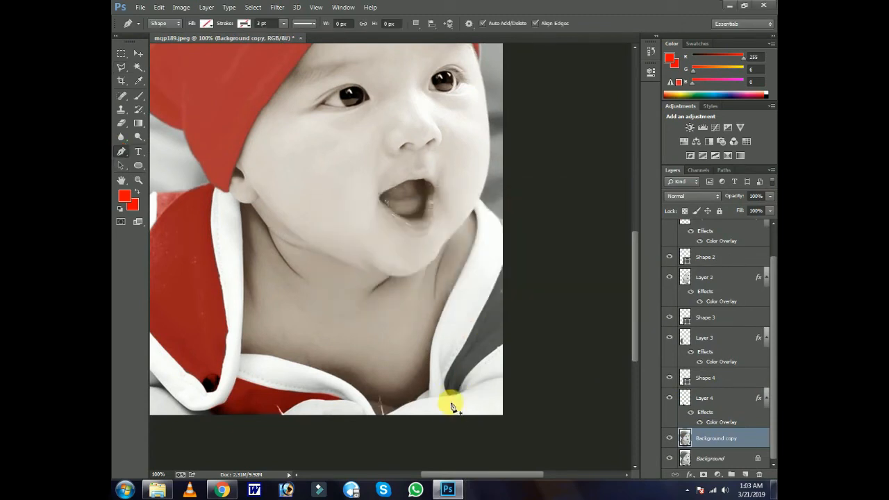
left_click(448, 395)
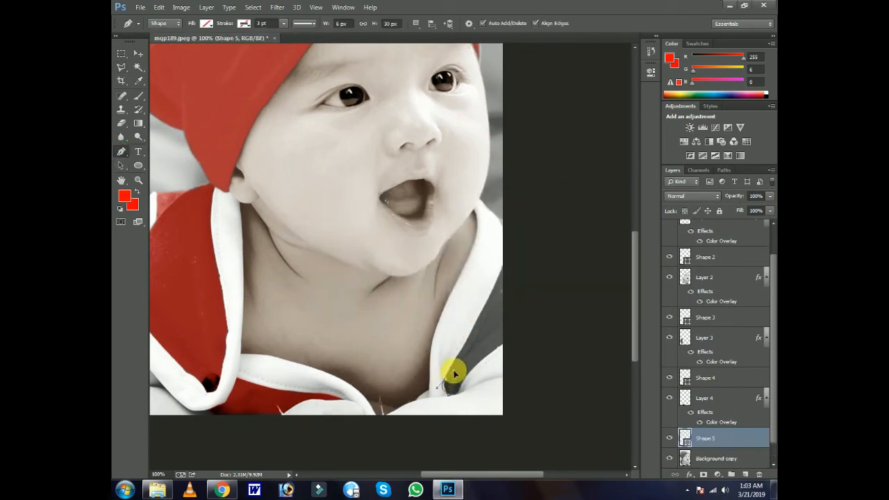
left_click(446, 368)
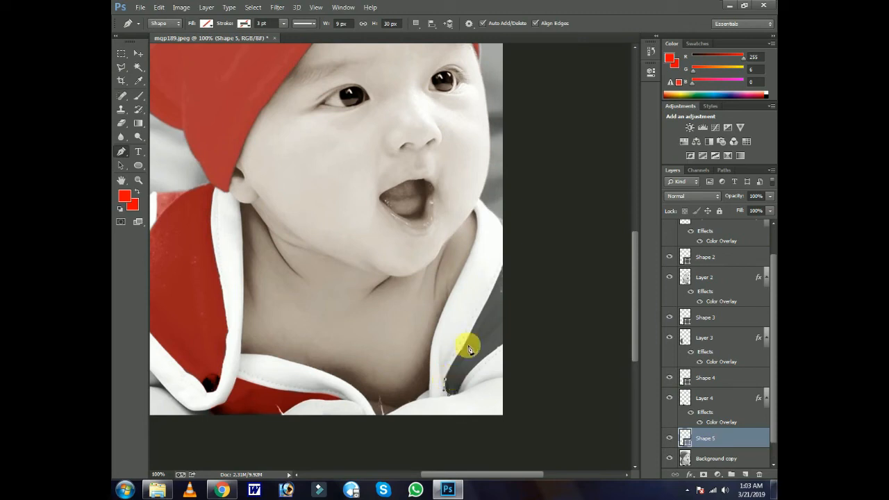
left_click(503, 270)
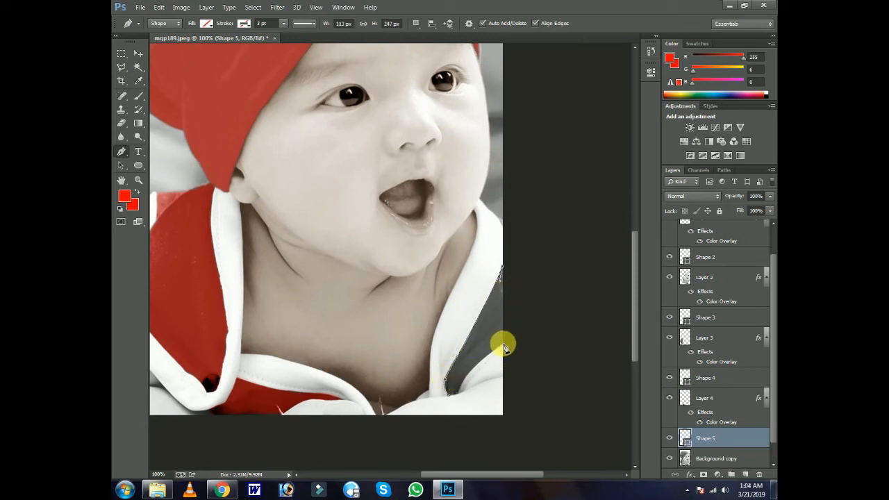
left_click(503, 343)
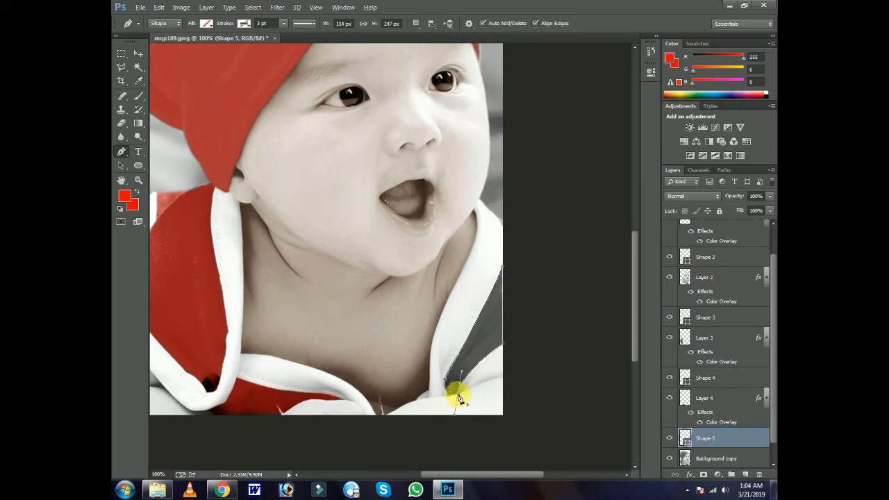
left_click(450, 399)
- Convert the closed path around the jacket panel at the photo's right edge into a selection
scroll(708, 447, "down", 1)
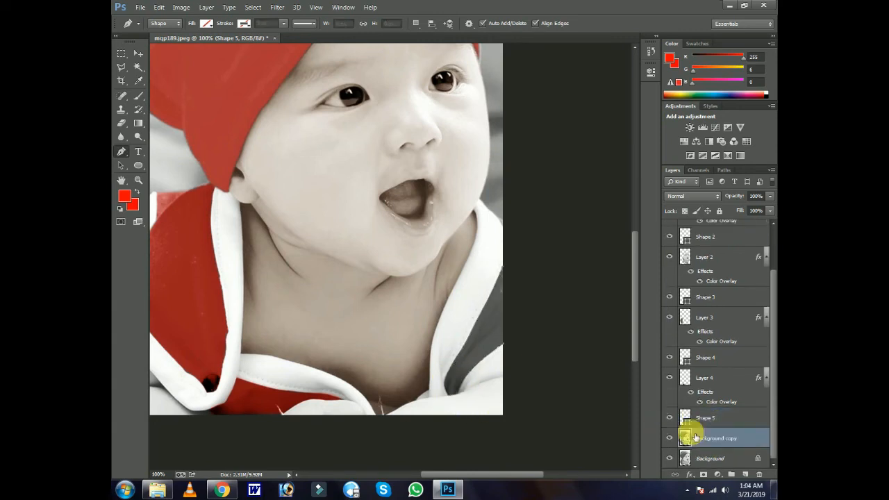
right_click(498, 347)
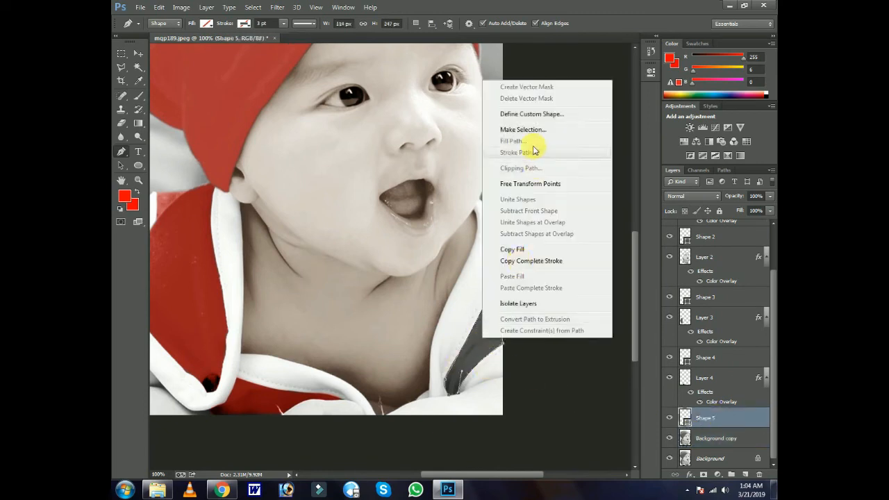
left_click(528, 128)
left_click(501, 144)
- Copy the selected right-edge jacket panel from the Background copy layer onto a new layer
left_click(711, 439)
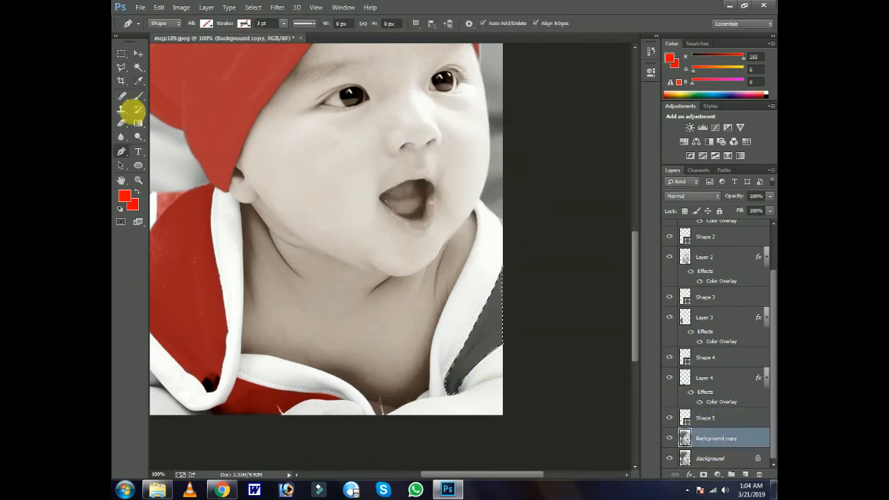
left_click(122, 67)
right_click(494, 290)
left_click(524, 199)
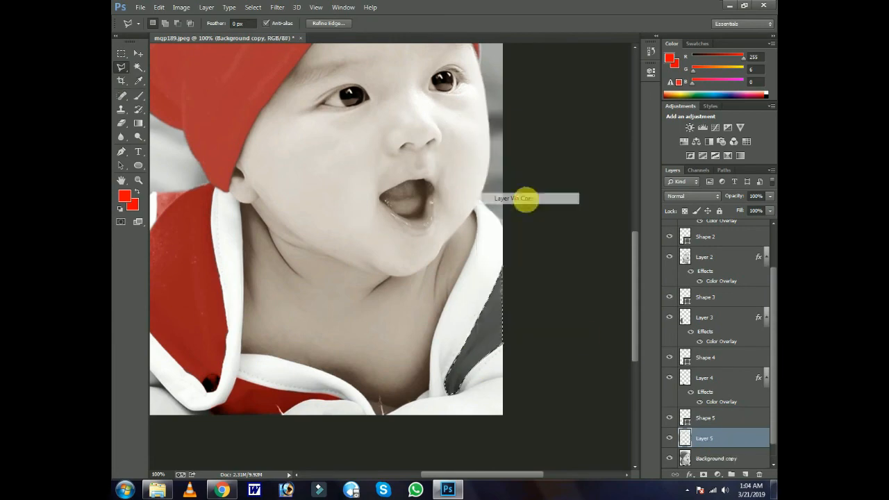
- Add a red Color Overlay with Soft Light blending to the copied right-edge jacket panel
left_click(689, 474)
left_click(685, 423)
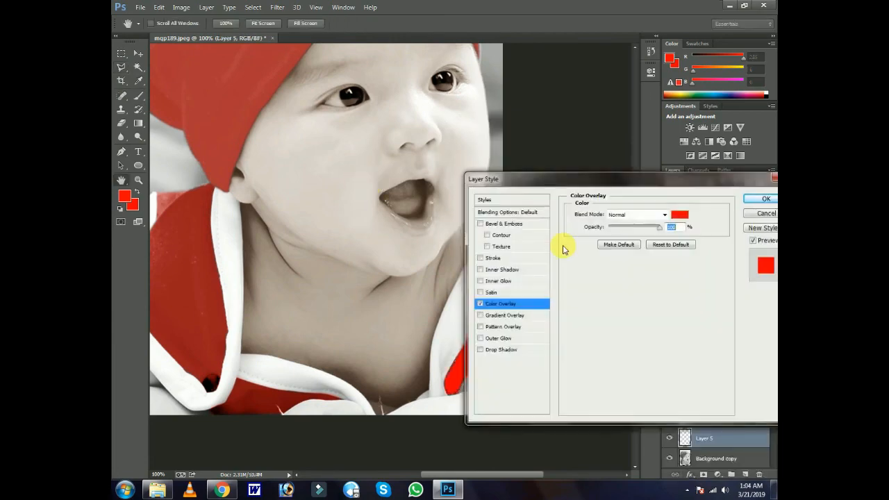
left_click(635, 215)
left_click(640, 358)
left_click(764, 198)
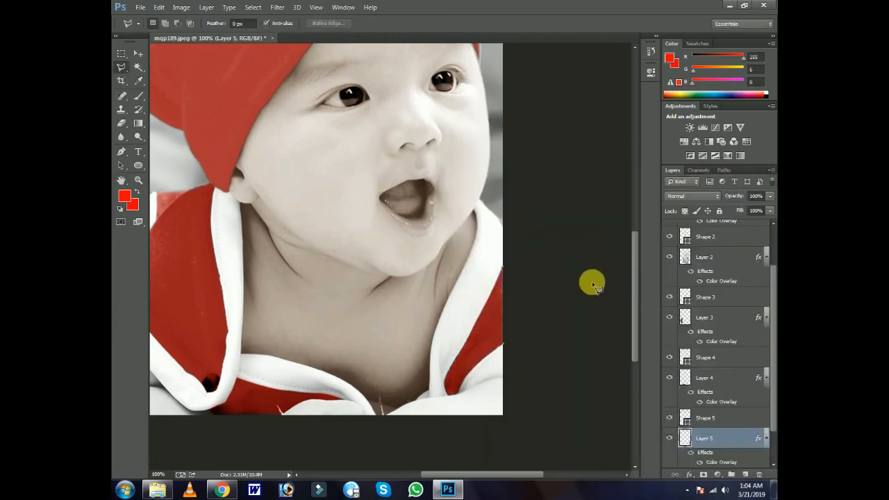
- Set the Brush tool to 41% opacity and 49% flow
key("ctrl+0")
left_click(136, 53)
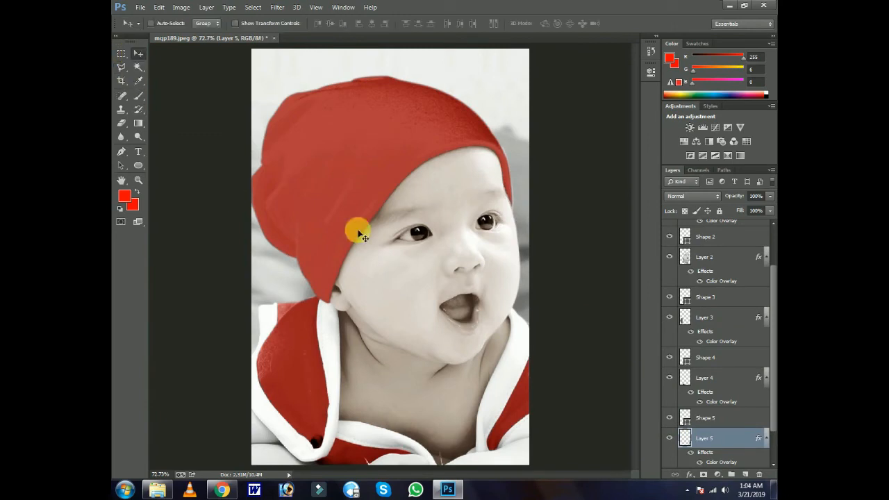
scroll(708, 423, "down", 2)
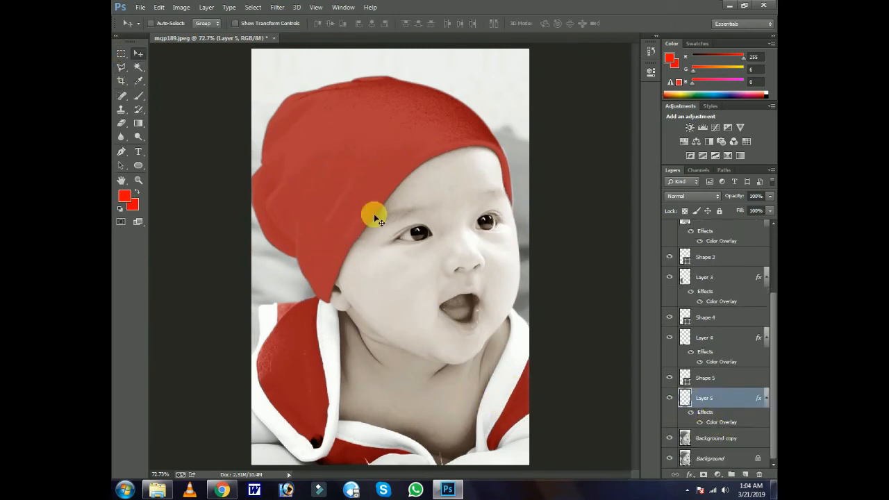
key("p")
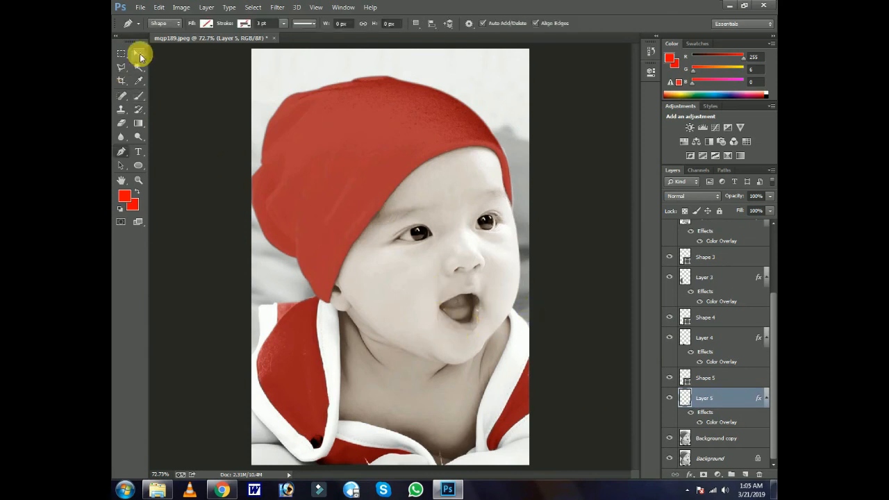
key("b")
left_click_drag(328, 24, 294, 33)
mouse_move(395, 24)
left_mouse_down()
mouse_move(357, 35)
mouse_move(370, 33)
left_mouse_up()
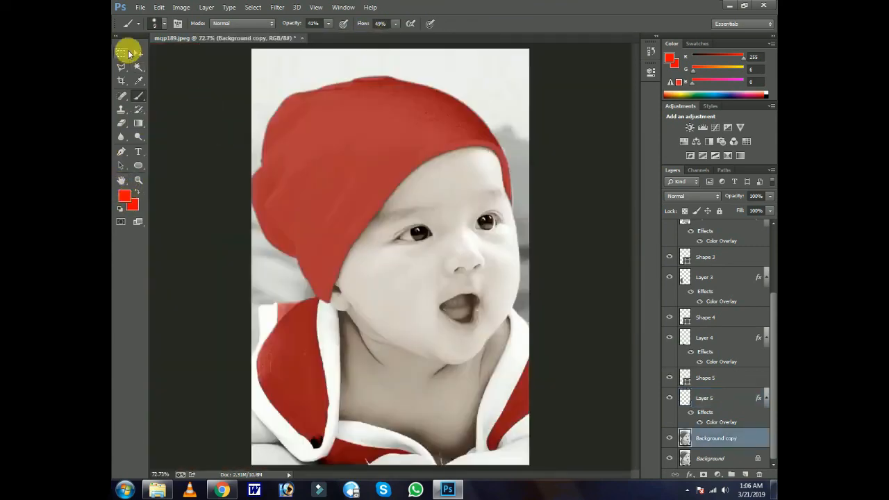
left_click(138, 54)
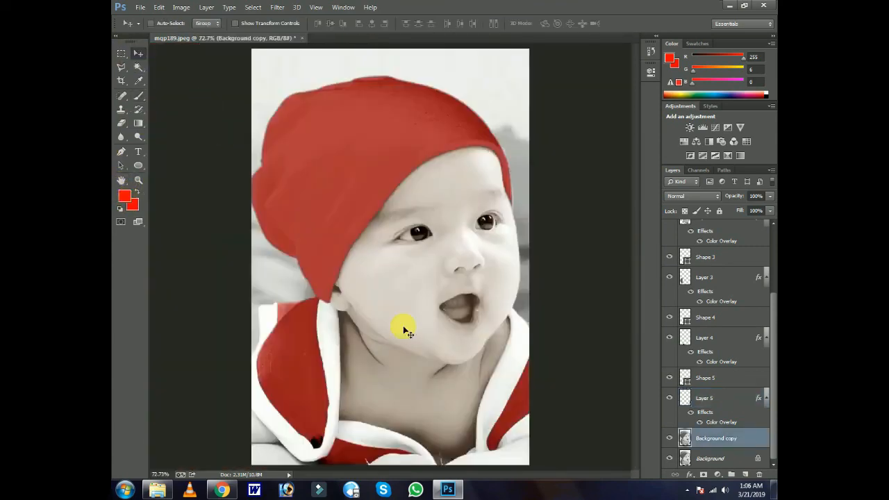